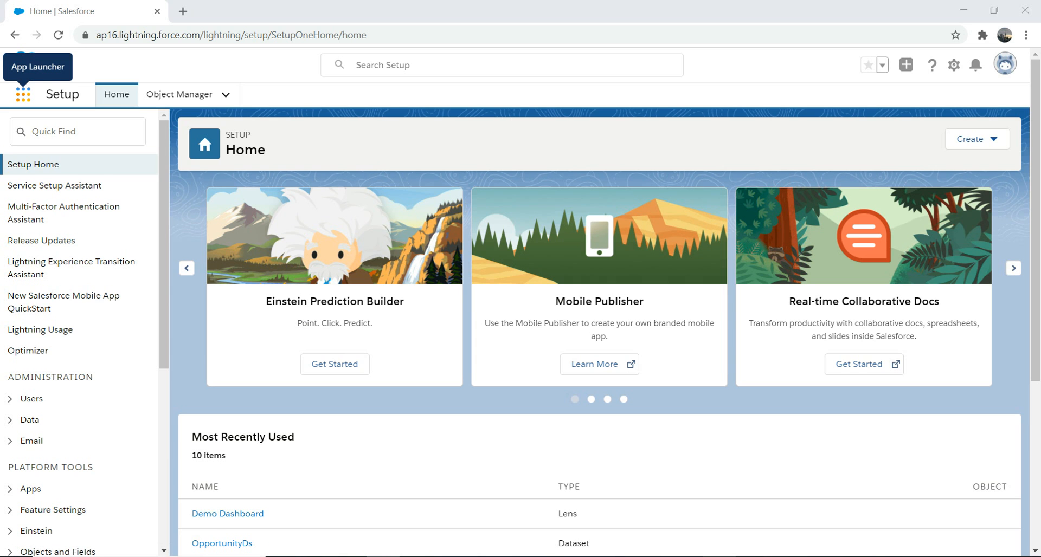
Open Analytics Studio and run the New Demo App from the favorites to display its Demo Dashboard
{"action": "left_click", "coordinate": [23, 94]}
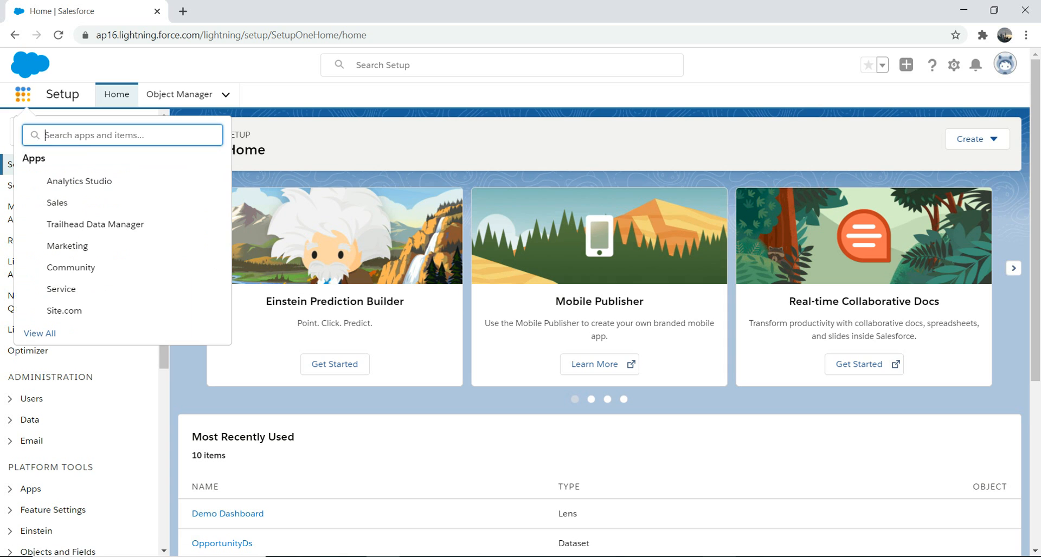
{"action": "left_click", "coordinate": [79, 181]}
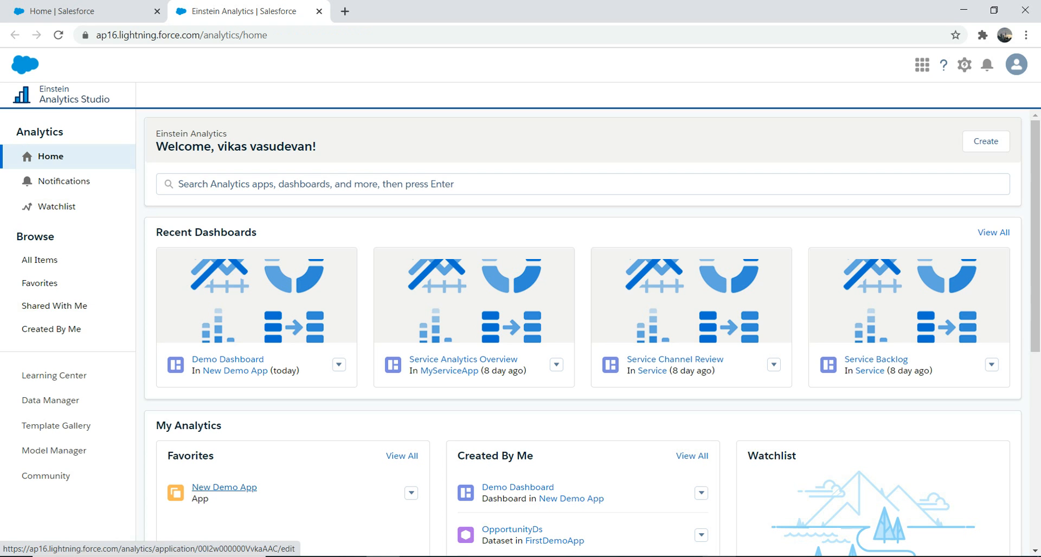
{"action": "left_click", "coordinate": [411, 492]}
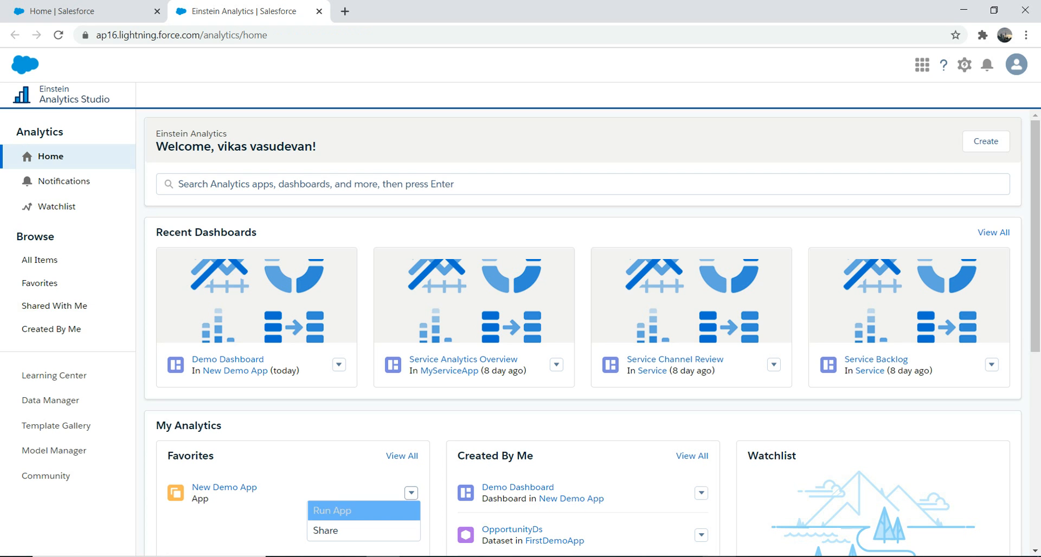
{"action": "left_click", "coordinate": [332, 511]}
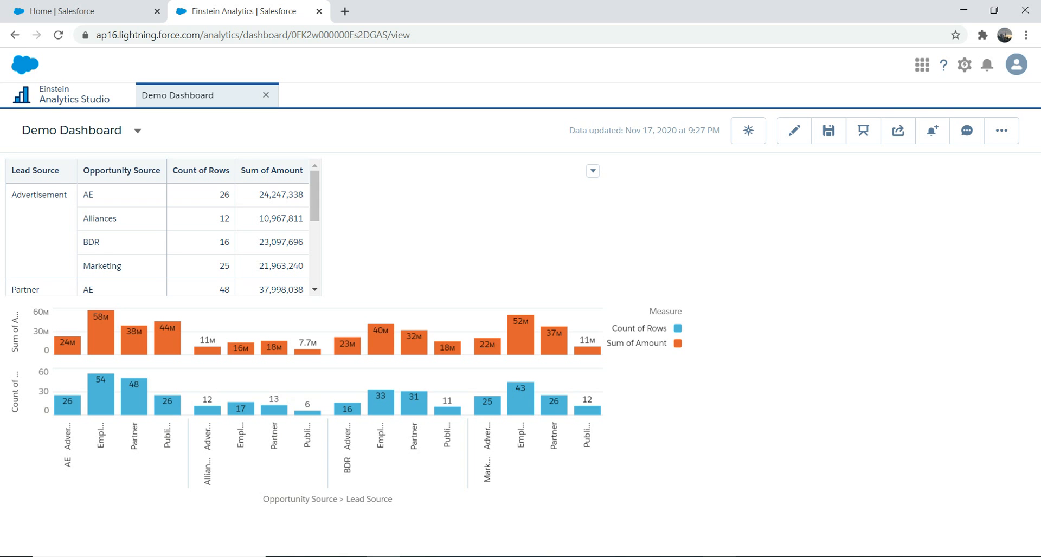
{"action": "right_click", "coordinate": [486, 253]}
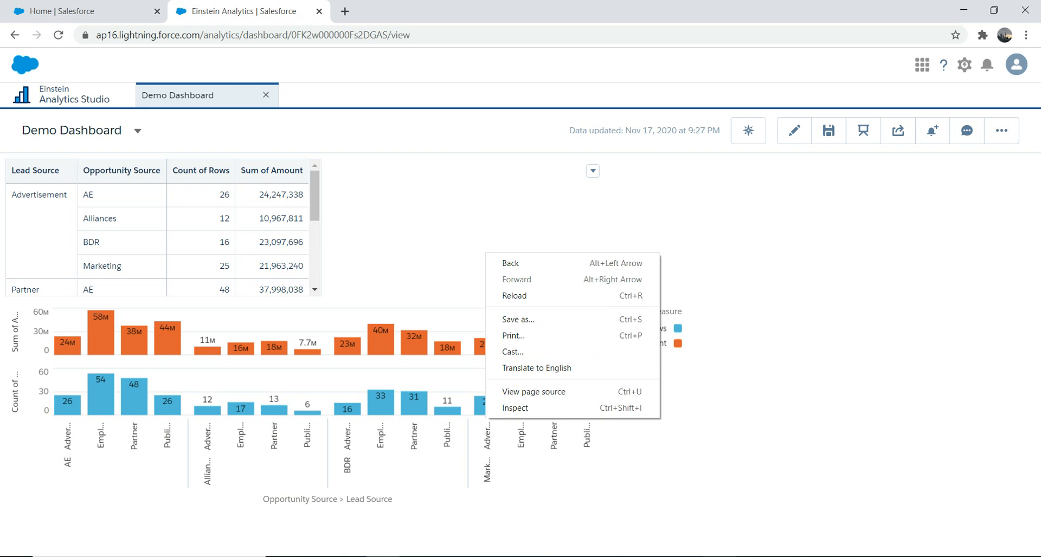
{"action": "left_click", "coordinate": [484, 251]}
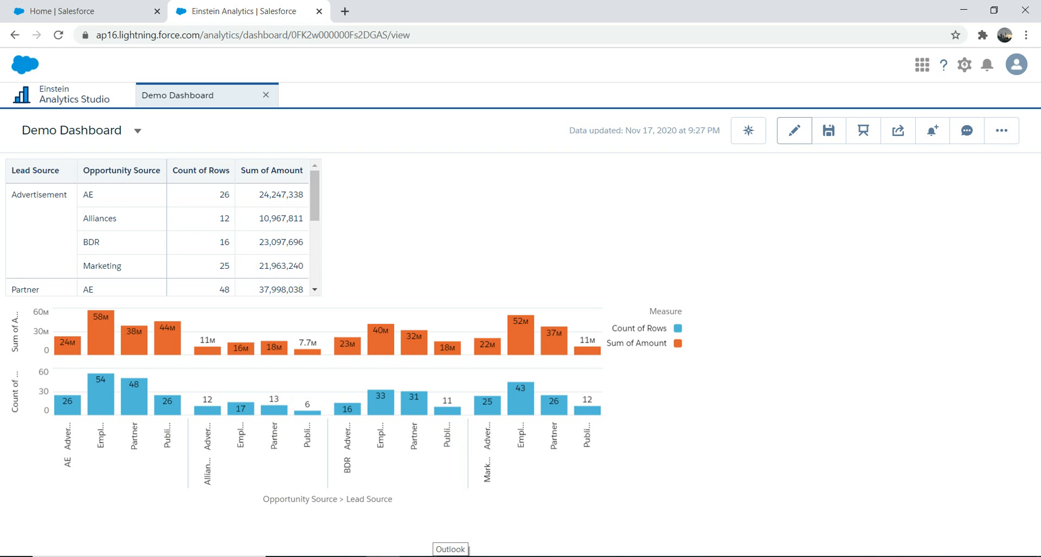
Put the Demo Dashboard in edit mode and apply the column chart's conditional formatting to Measures
{"action": "left_click", "coordinate": [794, 131]}
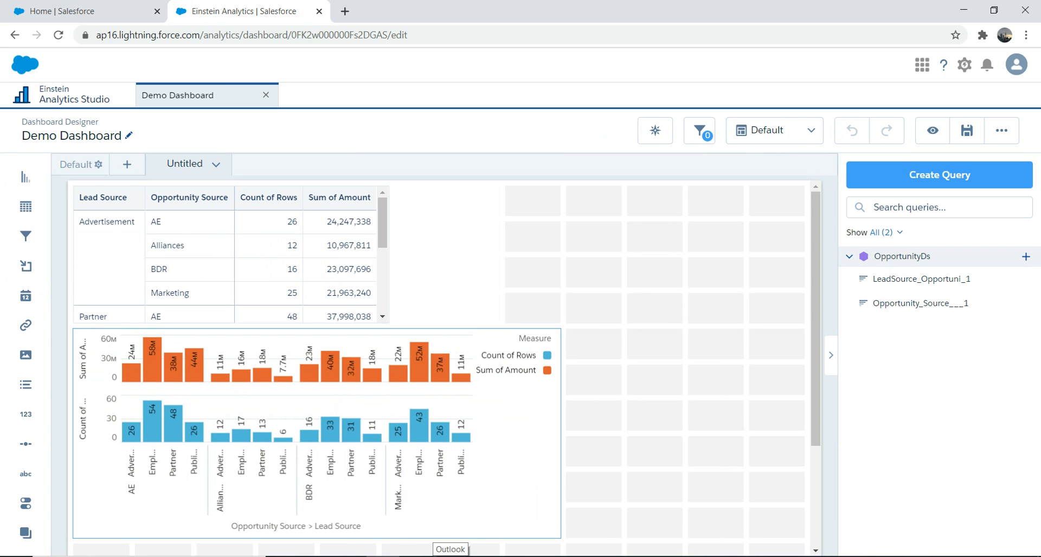
{"action": "left_click", "coordinate": [243, 416]}
{"action": "scroll", "coordinate": [932, 357], "scroll_direction": "down", "scroll_amount": 10}
{"action": "left_click", "coordinate": [902, 444]}
{"action": "scroll", "coordinate": [933, 358], "scroll_direction": "down", "scroll_amount": 3}
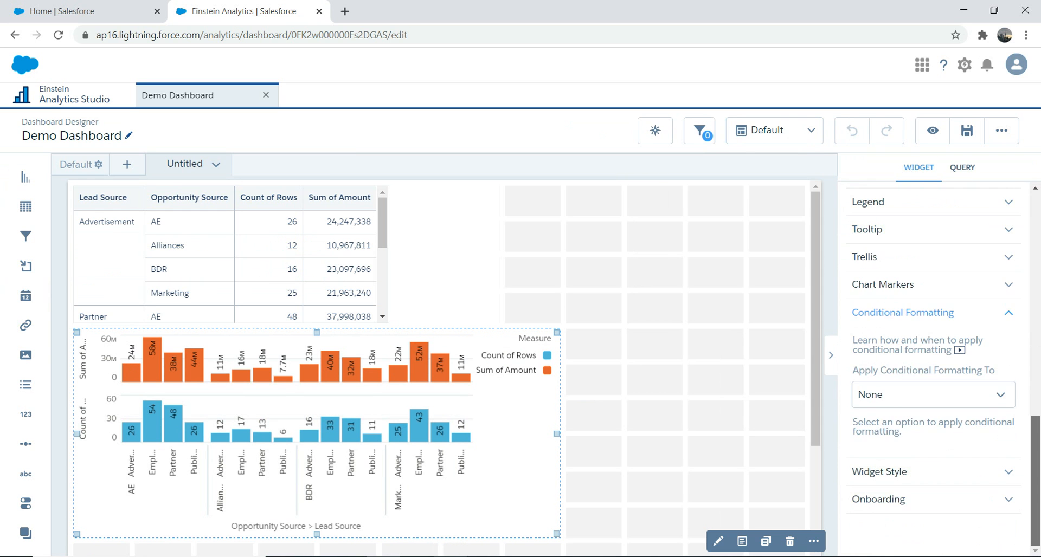
{"action": "left_click", "coordinate": [932, 394]}
{"action": "left_click", "coordinate": [876, 442]}
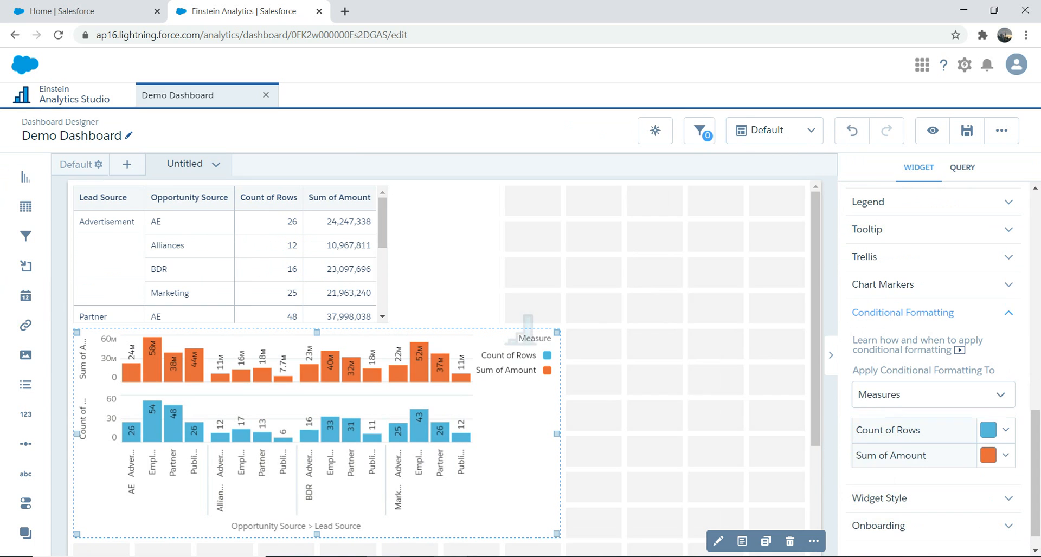
Review the options that the column chart's conditional formatting can be applied to
{"action": "left_click", "coordinate": [932, 395]}
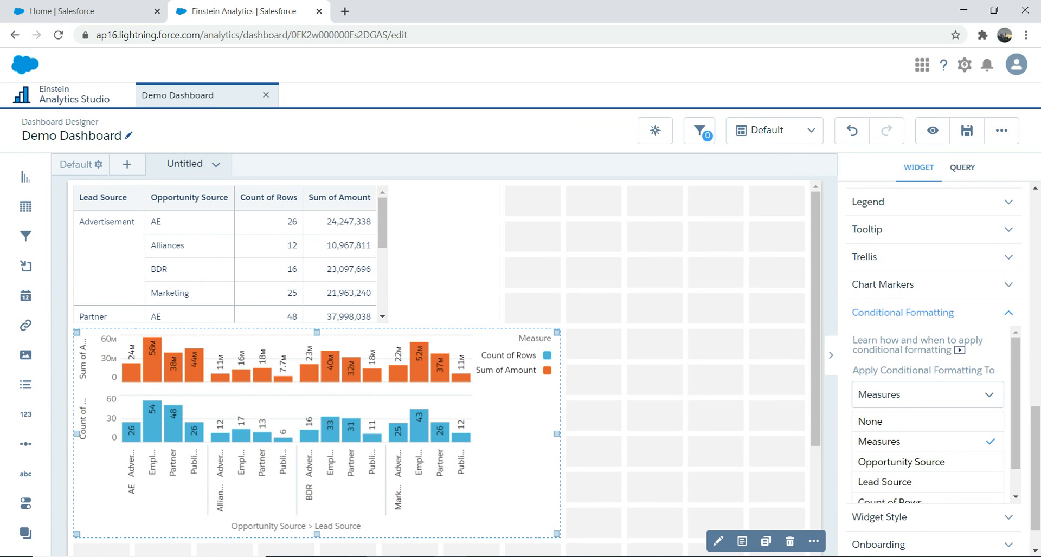
{"action": "double_click", "coordinate": [878, 394]}
{"action": "key", "text": "Escape"}
{"action": "key", "text": "Down"}
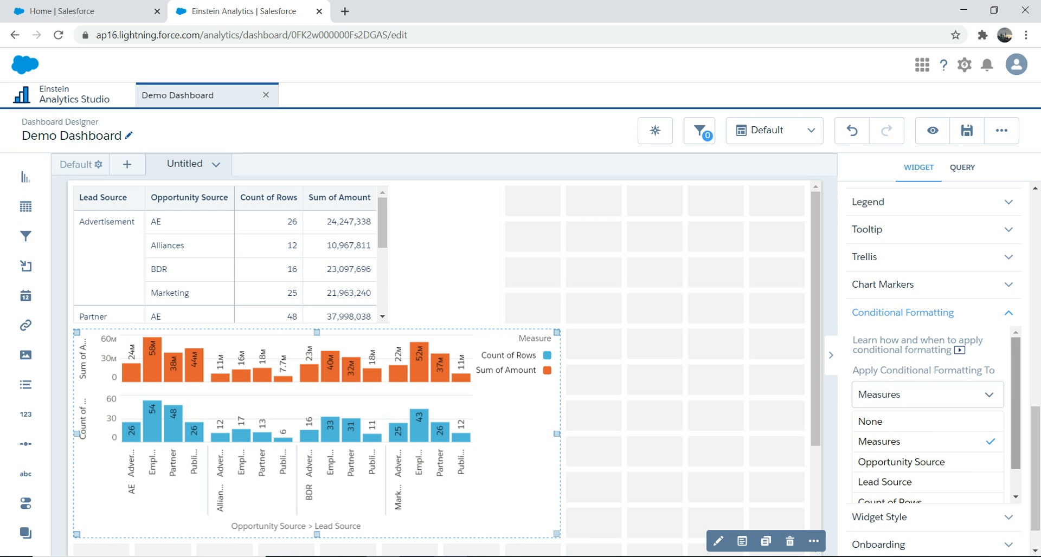
{"action": "scroll", "coordinate": [933, 415], "scroll_direction": "down", "scroll_amount": 1}
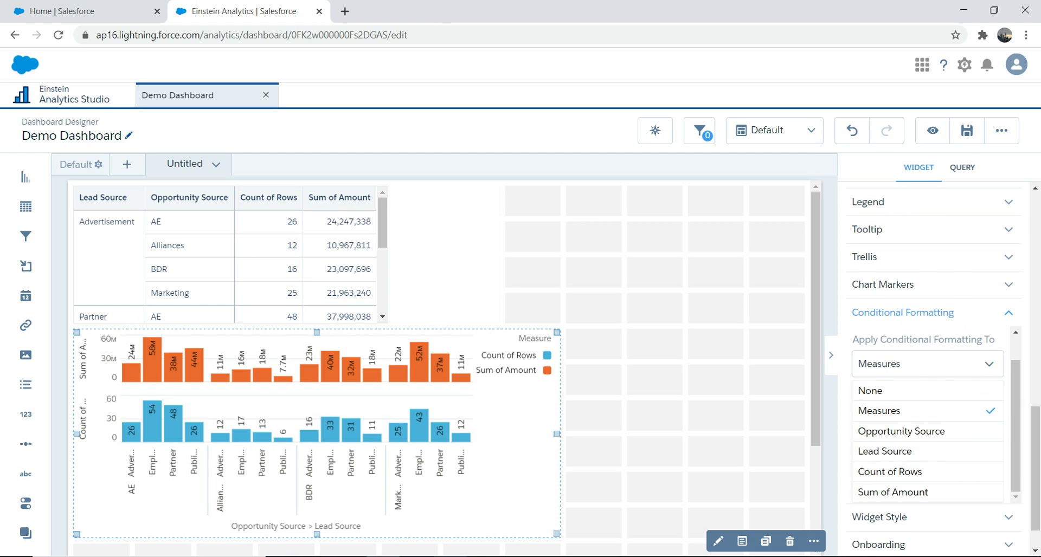
{"action": "key", "text": "Escape"}
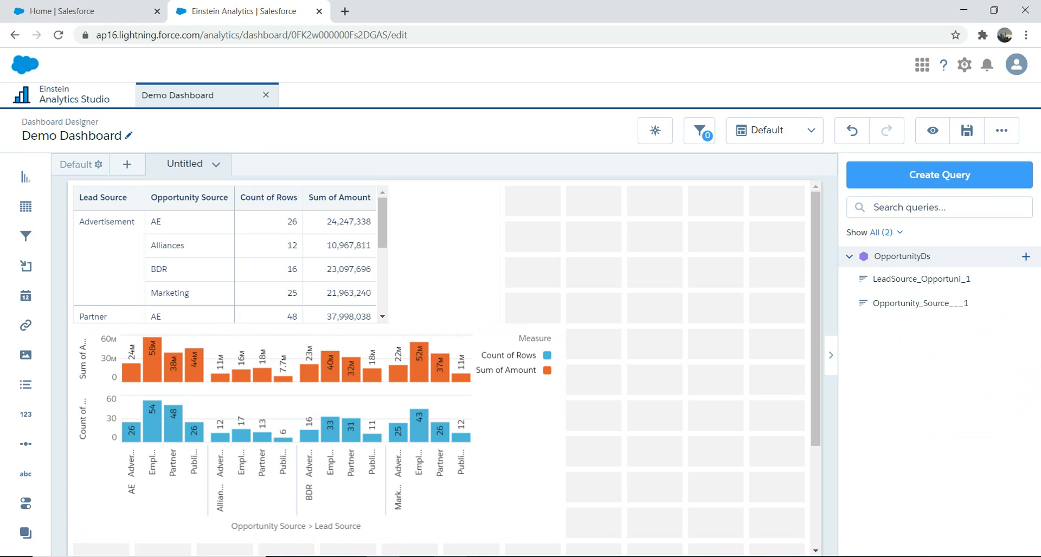
Change the chart type of the column chart widget to Bar
{"action": "left_click", "coordinate": [509, 434]}
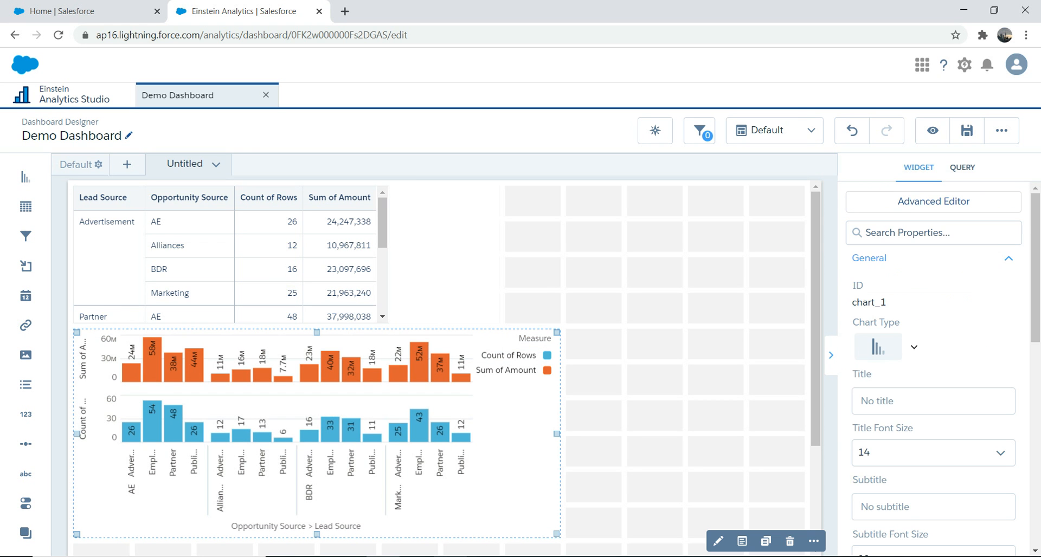
{"action": "left_click", "coordinate": [914, 348]}
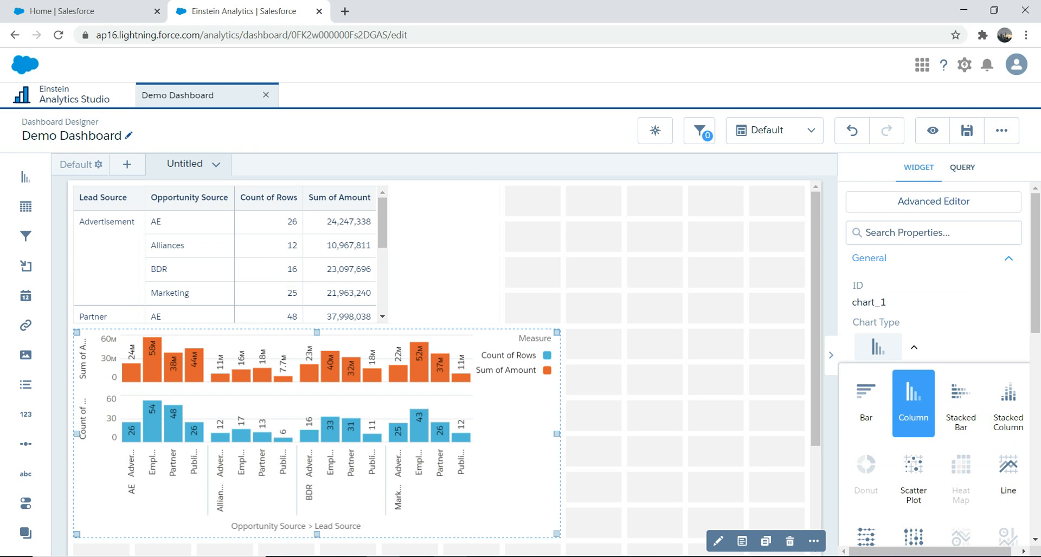
{"action": "left_click", "coordinate": [866, 404]}
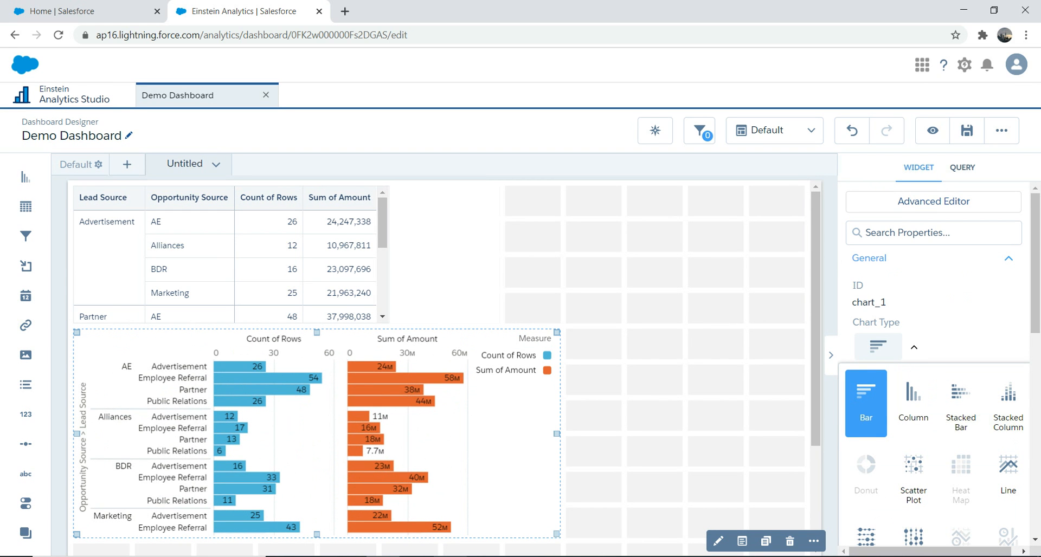
{"action": "left_click", "coordinate": [759, 379]}
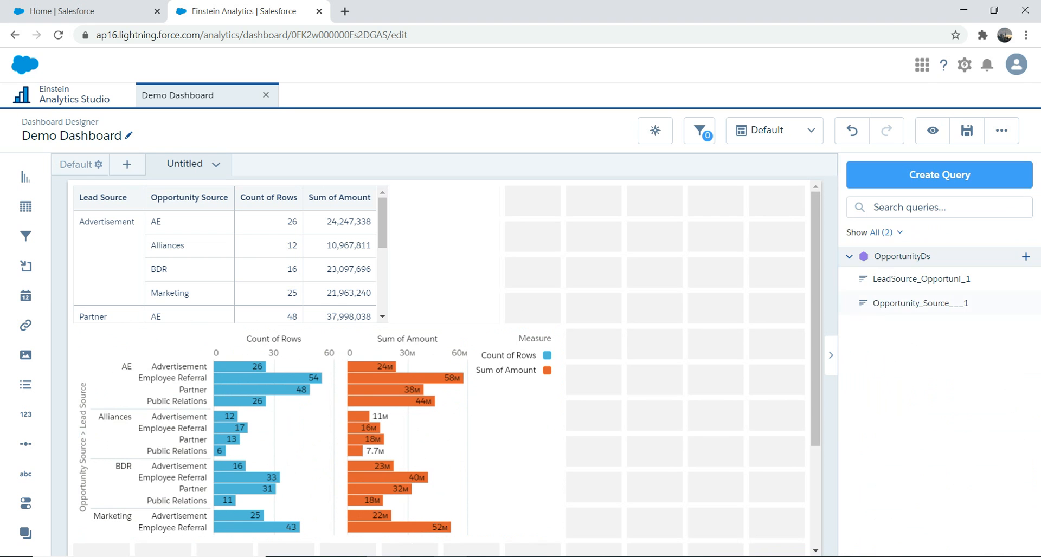
Apply the bar chart's conditional formatting to Sum of Amount
{"action": "left_click", "coordinate": [507, 434]}
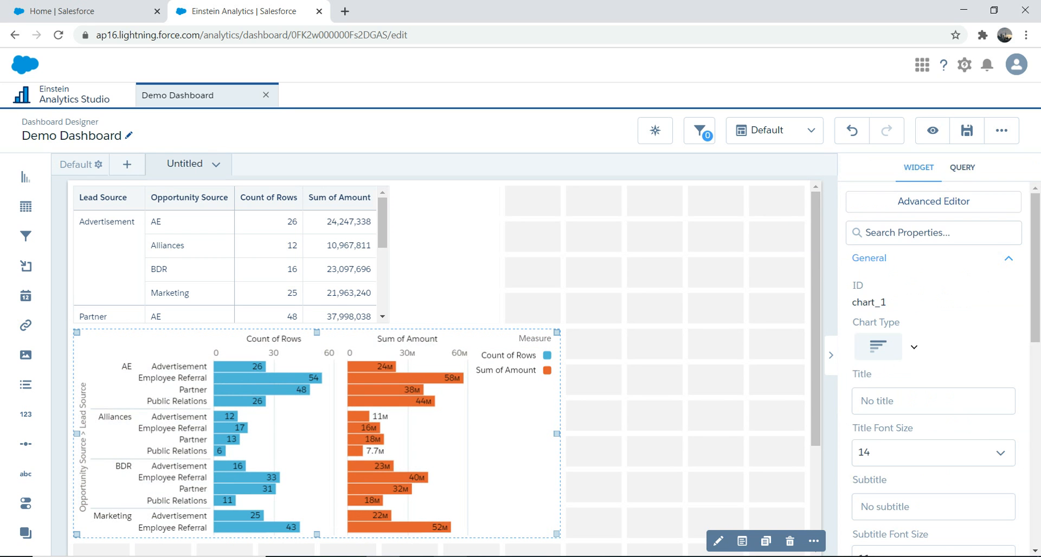
{"action": "scroll", "coordinate": [932, 369], "scroll_direction": "down", "scroll_amount": 10}
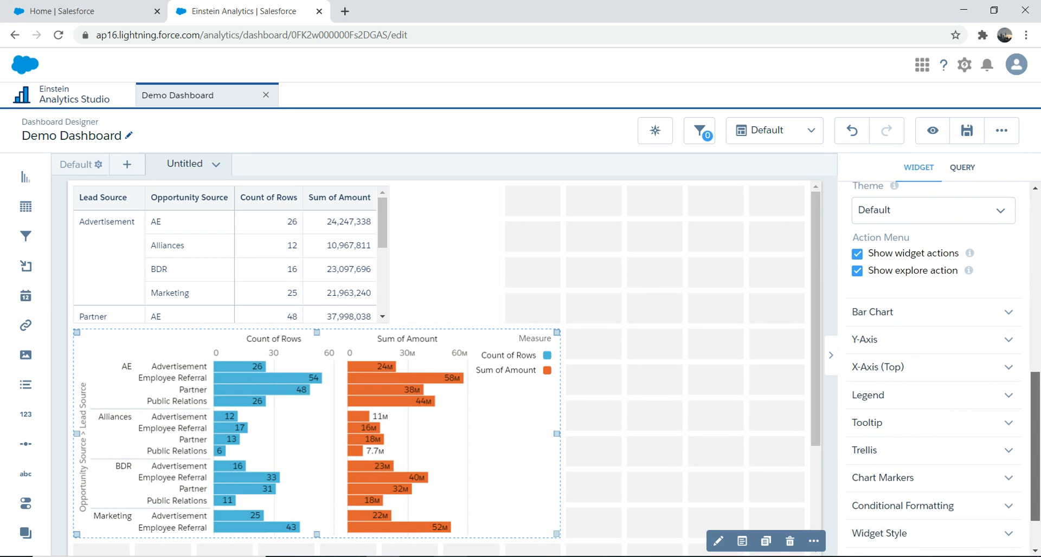
{"action": "left_click_drag", "start_coordinate": [1035, 446], "coordinate": [1036, 460]}
{"action": "left_click", "coordinate": [903, 475]}
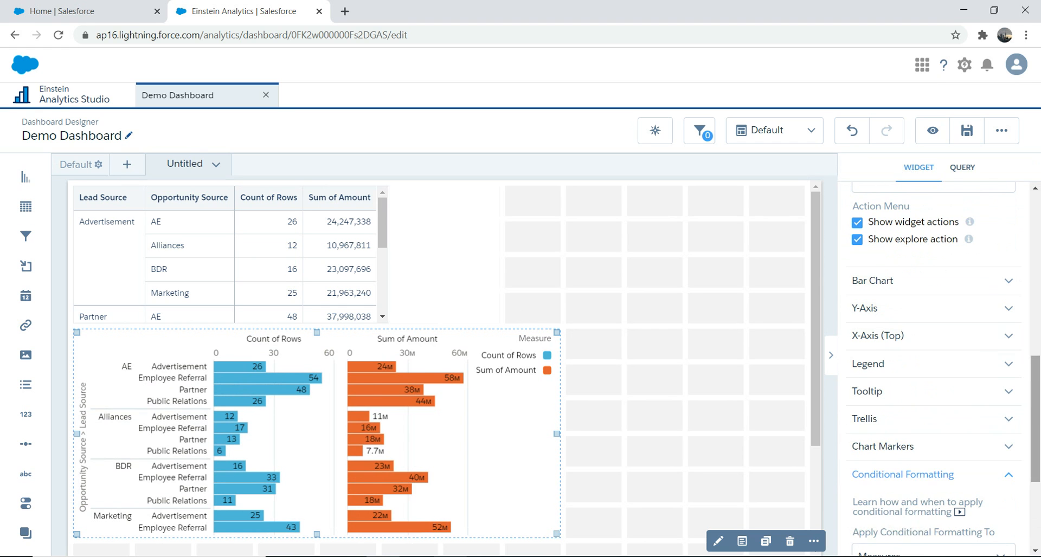
{"action": "scroll", "coordinate": [933, 368], "scroll_direction": "down", "scroll_amount": 3}
{"action": "left_click", "coordinate": [932, 368]}
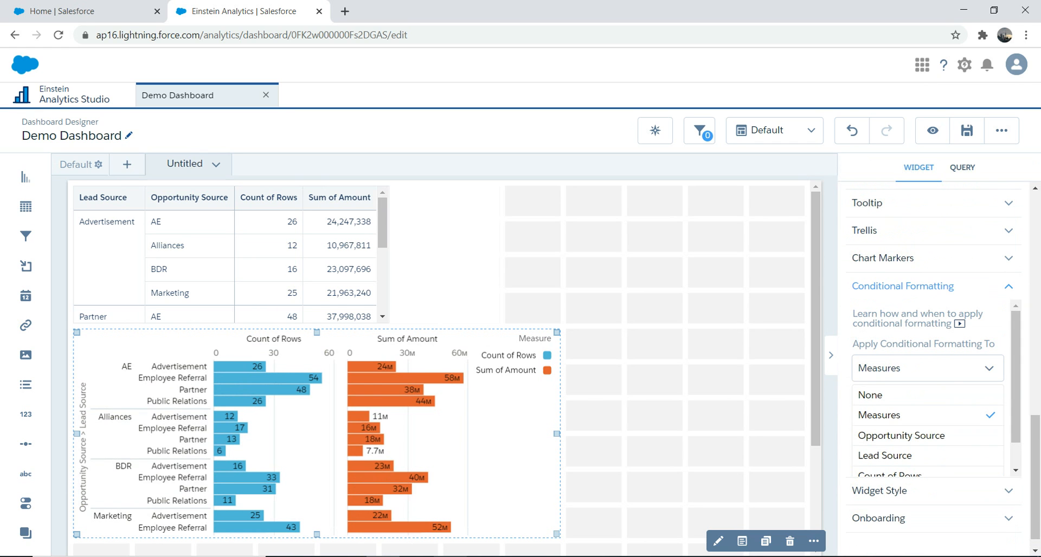
{"action": "scroll", "coordinate": [932, 391], "scroll_direction": "down", "scroll_amount": 1}
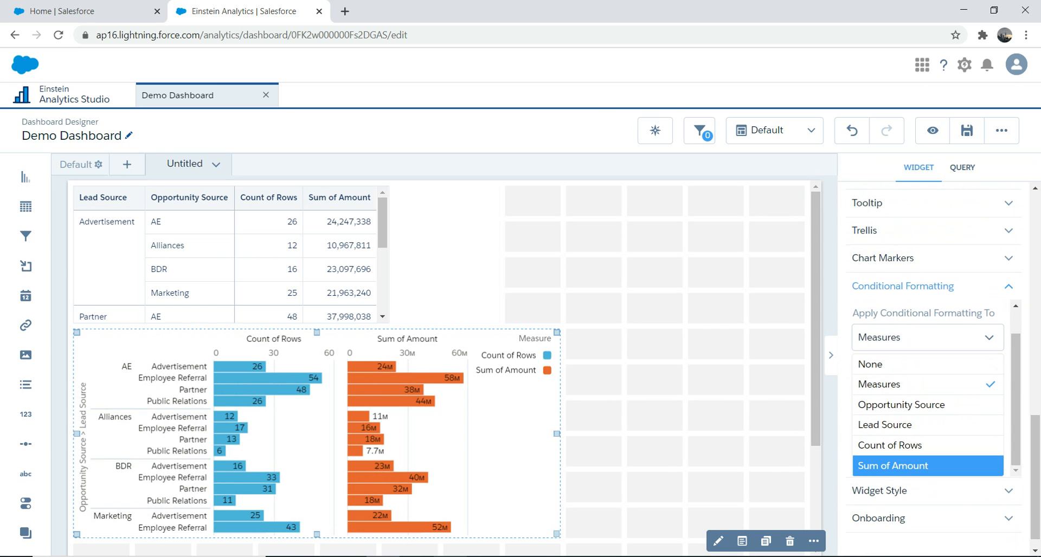
{"action": "left_click", "coordinate": [892, 466]}
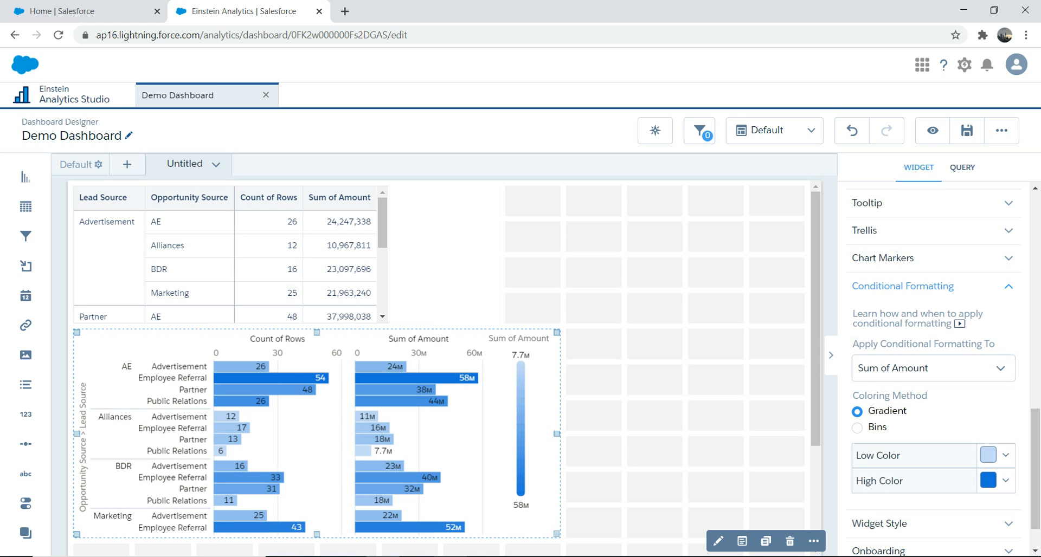
Switch the conditional formatting's coloring method to Bins and set the first bin's upper limit to 10000000
{"action": "left_click", "coordinate": [857, 428]}
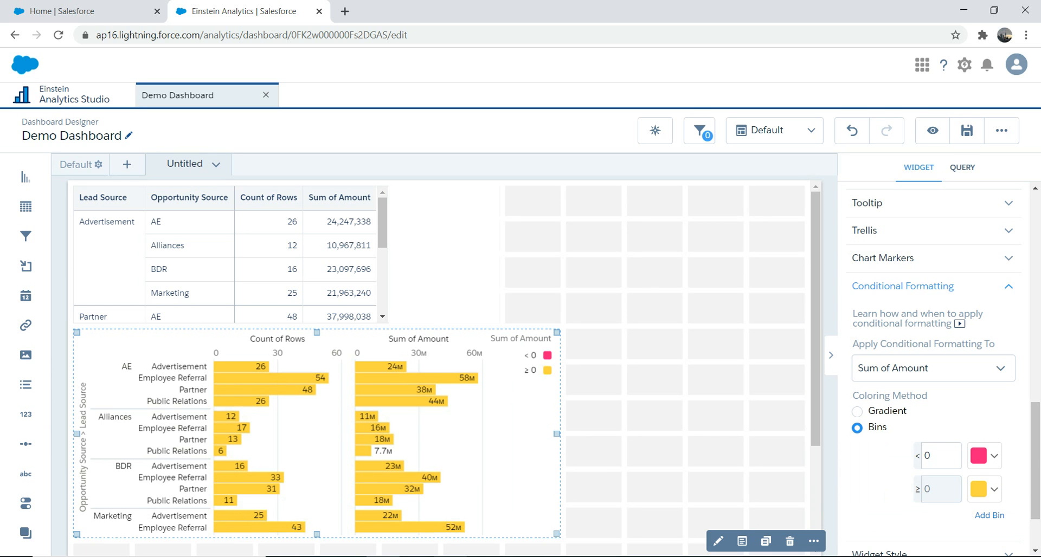
{"action": "key", "text": "BackSpace"}
{"action": "type", "text": "1000"}
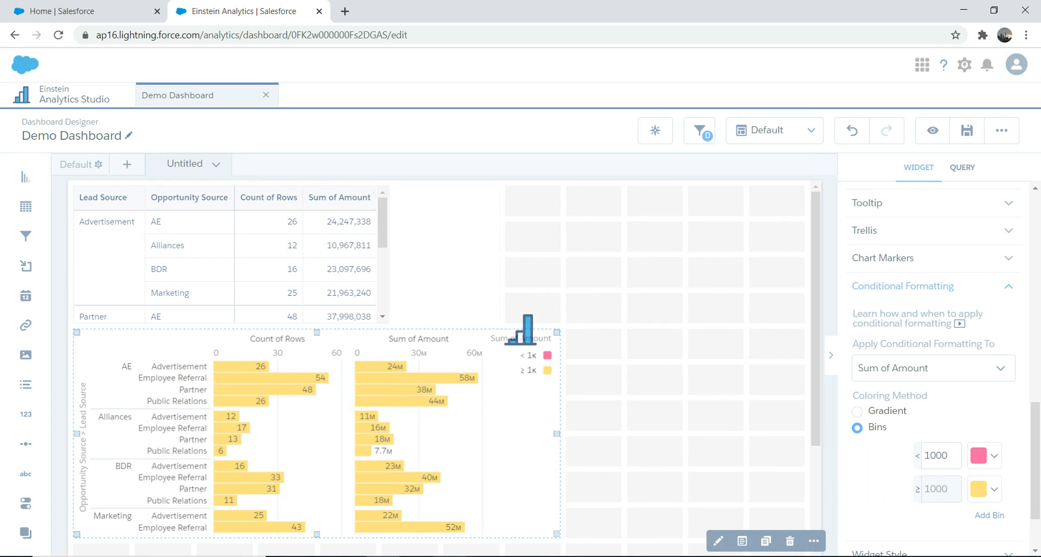
{"action": "type", "text": "000"}
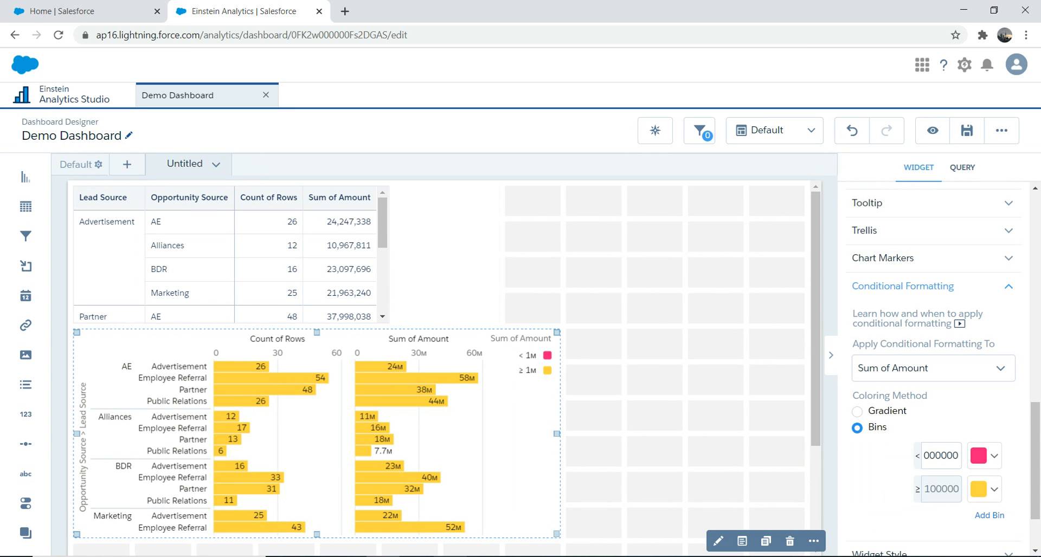
{"action": "type", "text": "0"}
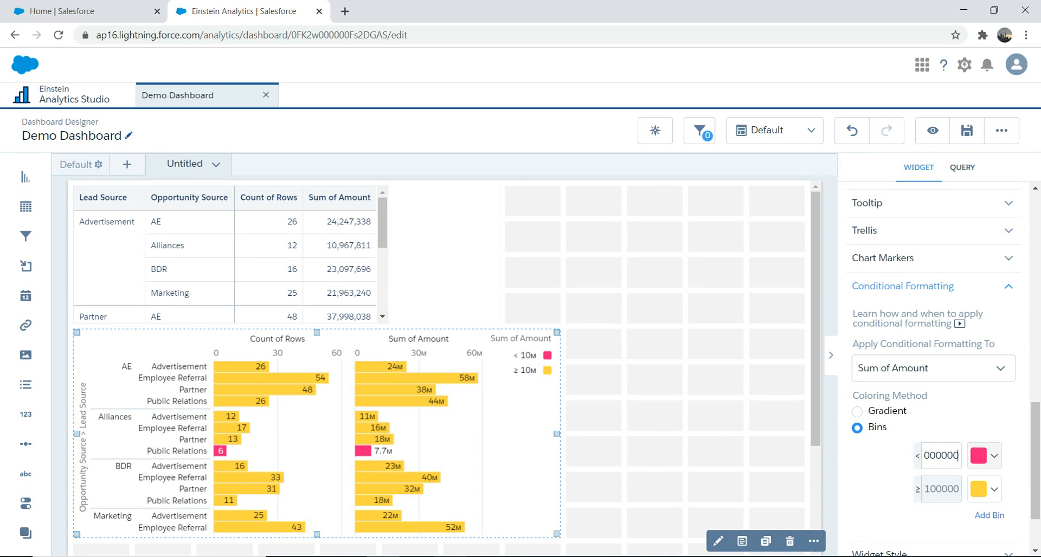
Change the color of the bin for values below 10000000 to olive
{"action": "left_click", "coordinate": [992, 456]}
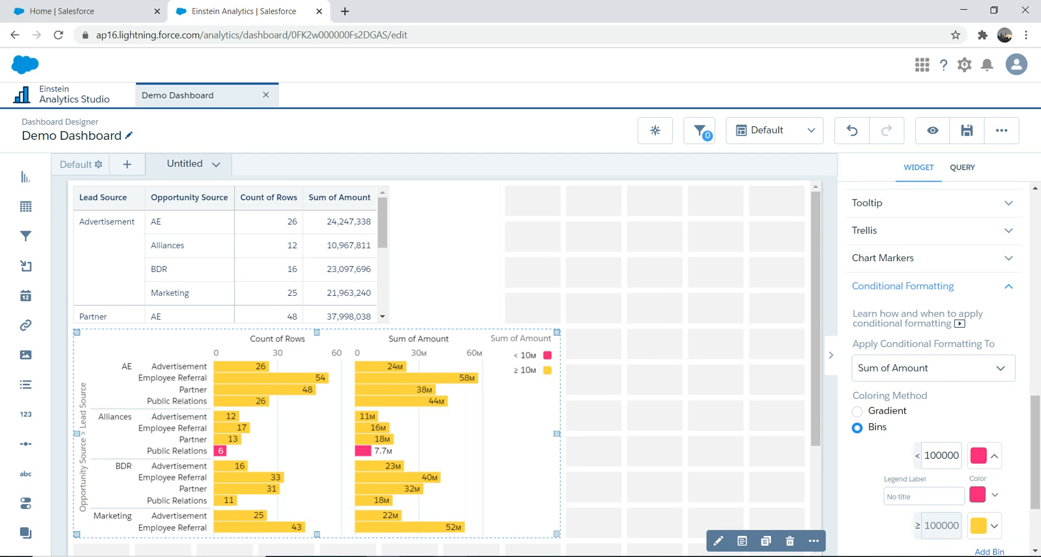
{"action": "left_click", "coordinate": [994, 495]}
{"action": "scroll", "coordinate": [933, 428], "scroll_direction": "down", "scroll_amount": 2}
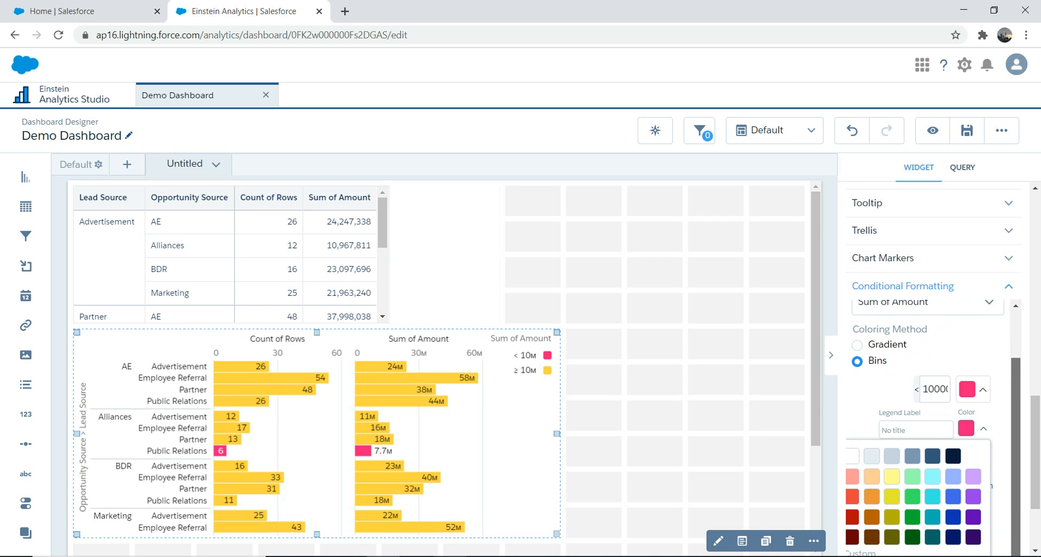
{"action": "left_click", "coordinate": [891, 504]}
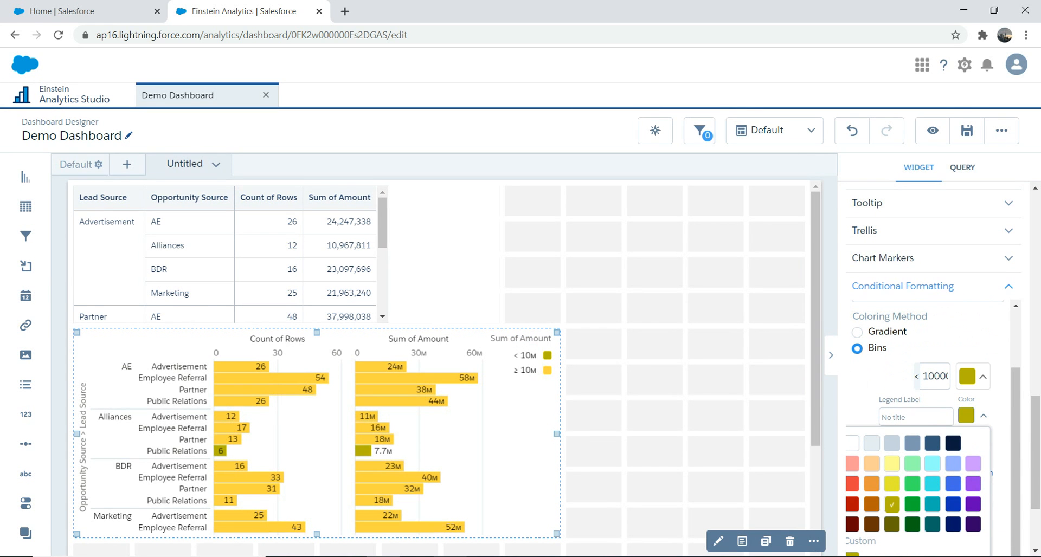
{"action": "left_click", "coordinate": [684, 398]}
Return to the bar chart's conditional formatting settings and add a bin between the two existing ones
{"action": "left_click", "coordinate": [512, 434]}
{"action": "scroll", "coordinate": [933, 363], "scroll_direction": "down", "scroll_amount": 10}
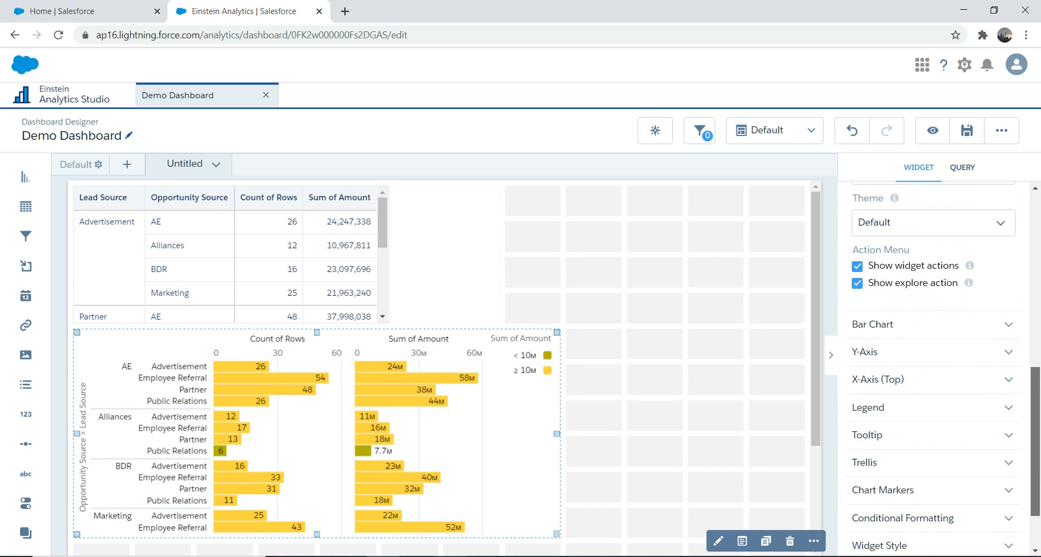
{"action": "left_click", "coordinate": [931, 444]}
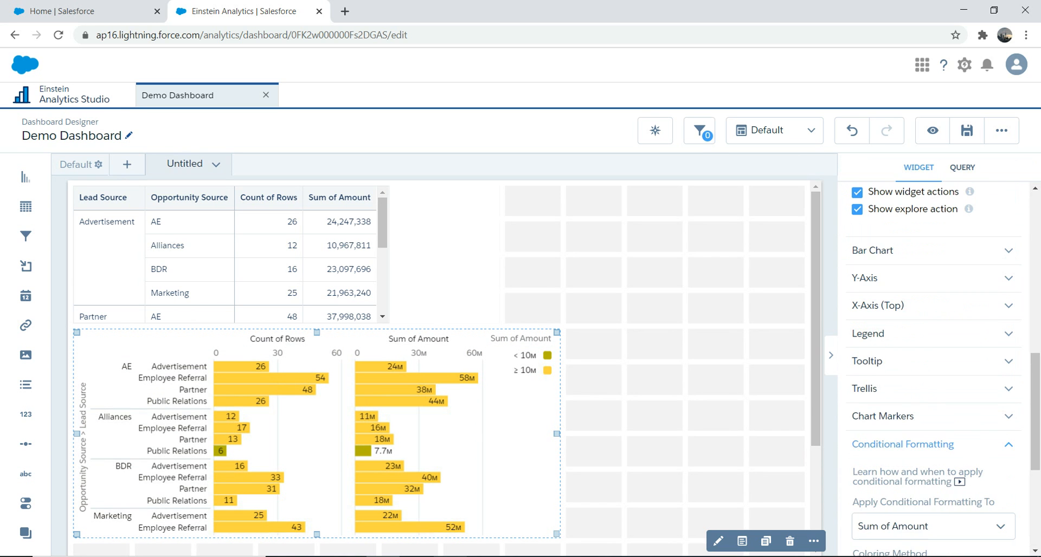
{"action": "left_click_drag", "start_coordinate": [1035, 399], "coordinate": [1035, 459]}
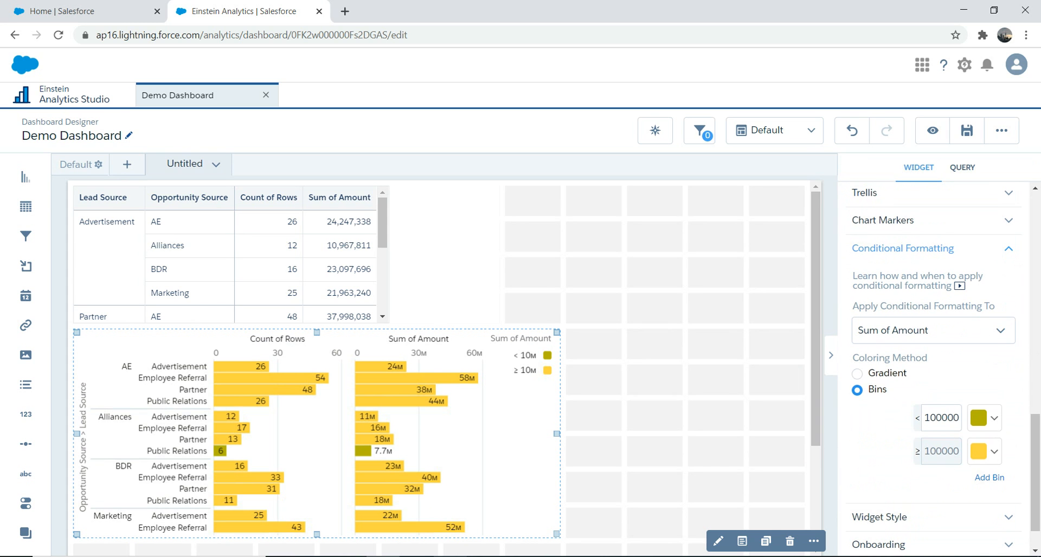
{"action": "left_click", "coordinate": [990, 478]}
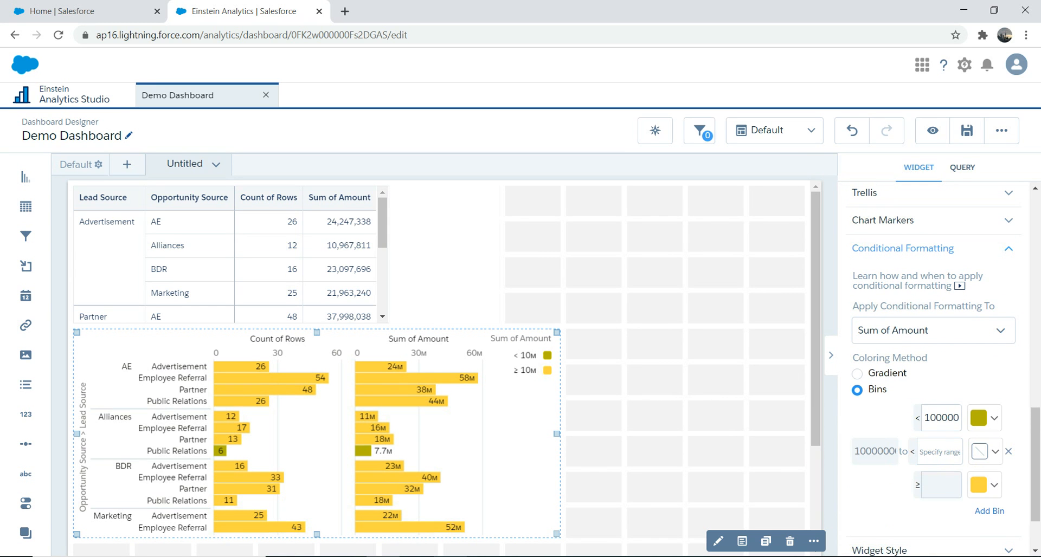
Set the upper limit of the new bin starting at 10000000 to 20000000
{"action": "key", "text": "ctrl+a"}
{"action": "key", "text": "Tab"}
{"action": "type", "text": "10000000"}
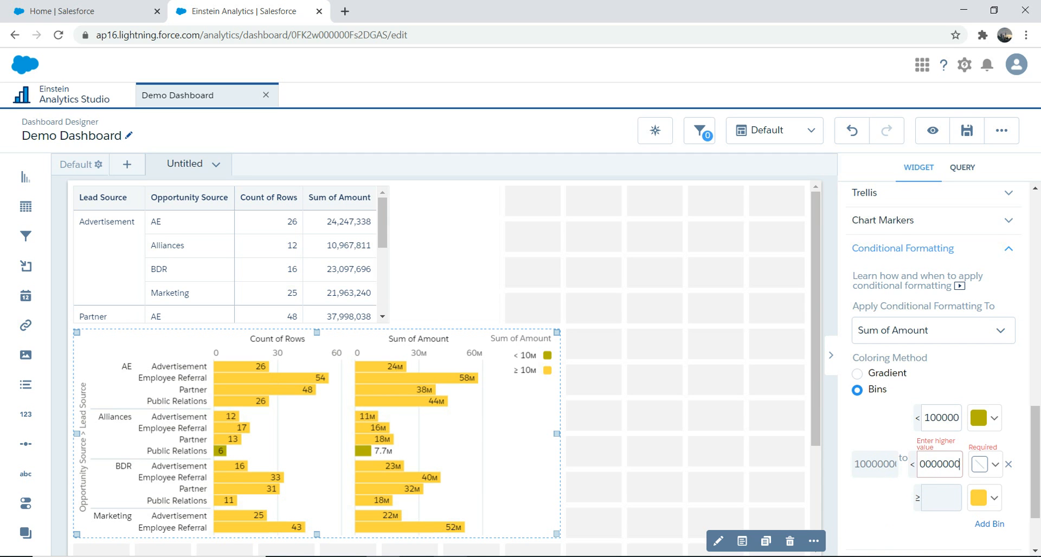
{"action": "key", "text": "Left"}
{"action": "key", "text": "Left"}
{"action": "key", "text": "Left"}
{"action": "key", "text": "Left"}
{"action": "key", "text": "shift+Right"}
{"action": "type", "text": "2"}
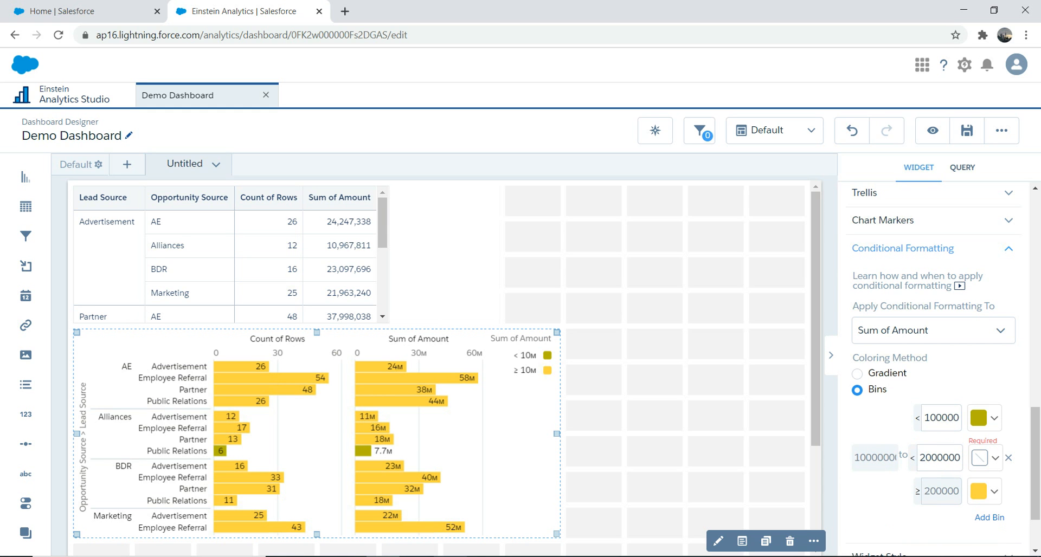
Color the 10000000 to 20000000 bin light purple
{"action": "left_click", "coordinate": [994, 459]}
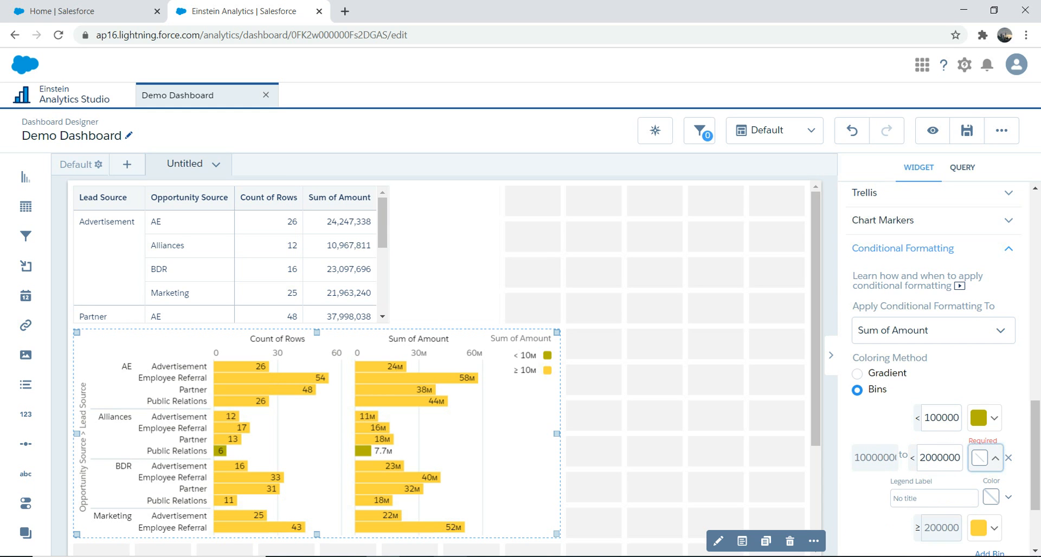
{"action": "left_click", "coordinate": [1008, 497]}
{"action": "left_click_drag", "start_coordinate": [1015, 461], "coordinate": [1016, 515]}
{"action": "left_click", "coordinate": [987, 466]}
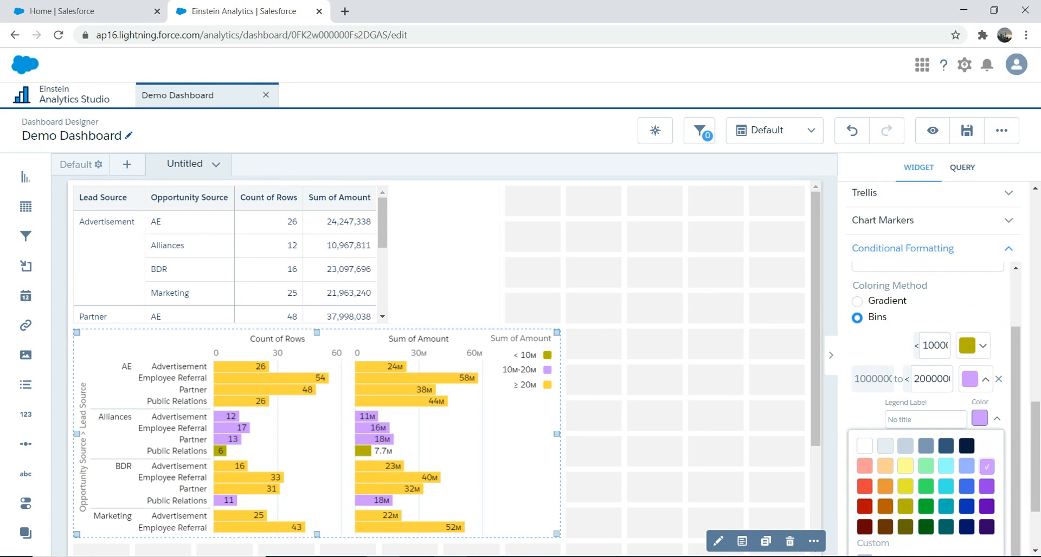
{"action": "left_click", "coordinate": [686, 417]}
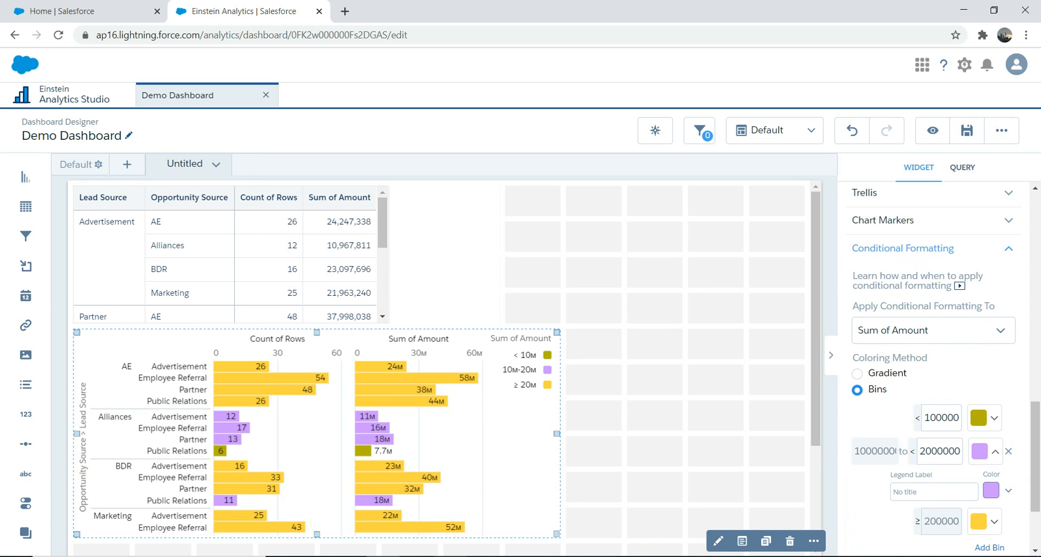
Add another bin starting at 20000000 and set its upper limit to 30000000
{"action": "left_click_drag", "start_coordinate": [1035, 460], "coordinate": [1035, 496]}
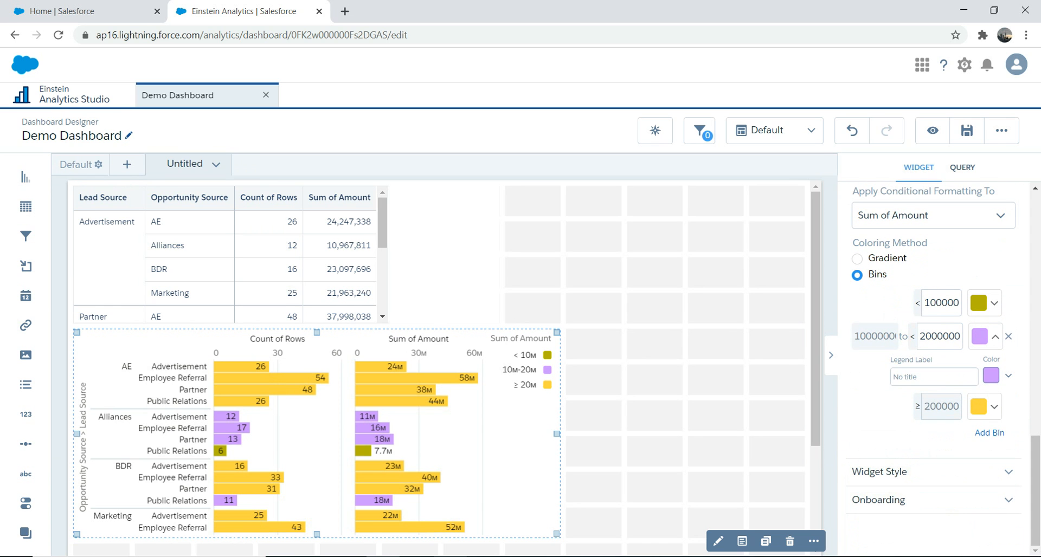
{"action": "left_click", "coordinate": [990, 434]}
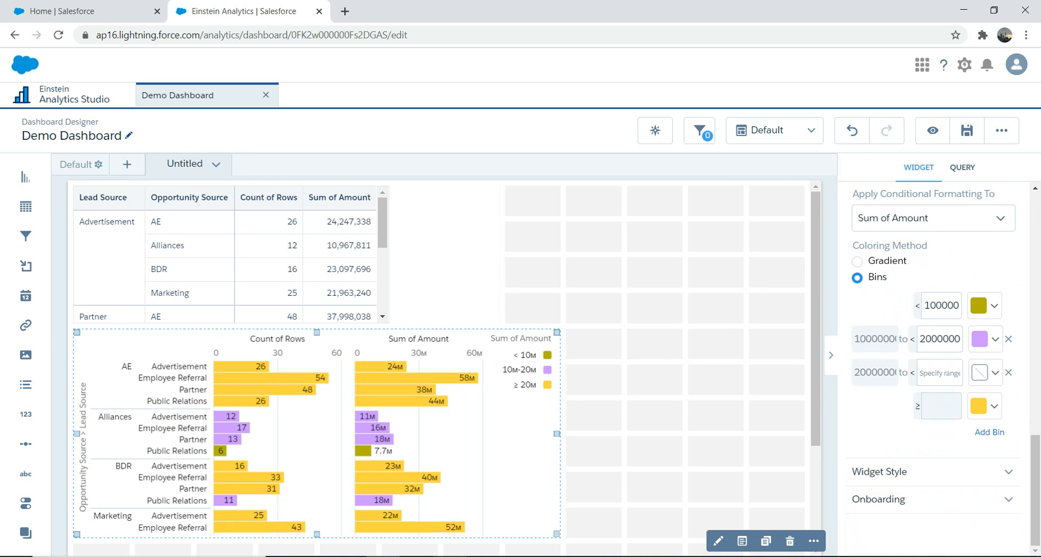
{"action": "type", "text": "10000000"}
{"action": "key", "text": "Home"}
{"action": "type", "text": "1"}
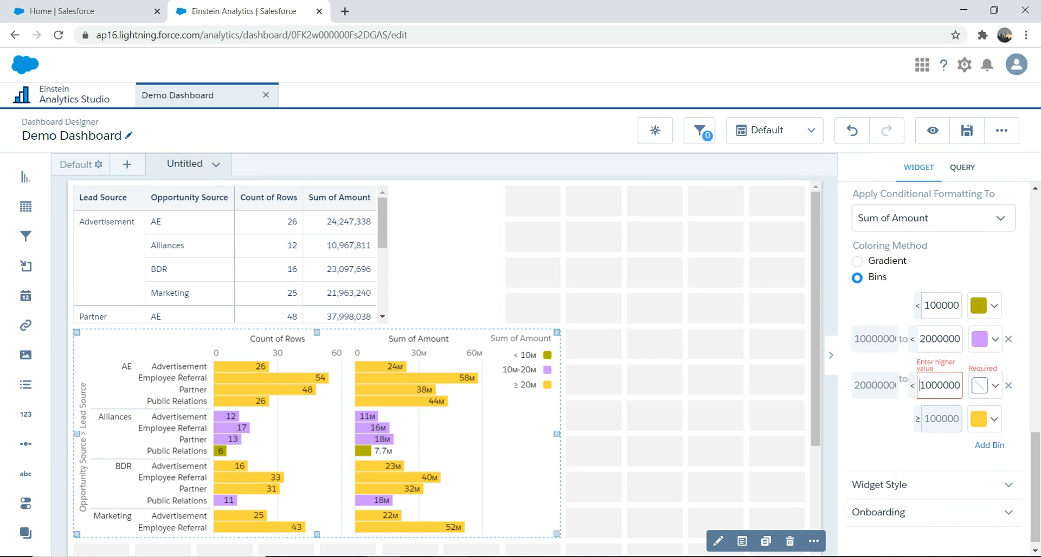
{"action": "key", "text": "BackSpace"}
{"action": "type", "text": "3"}
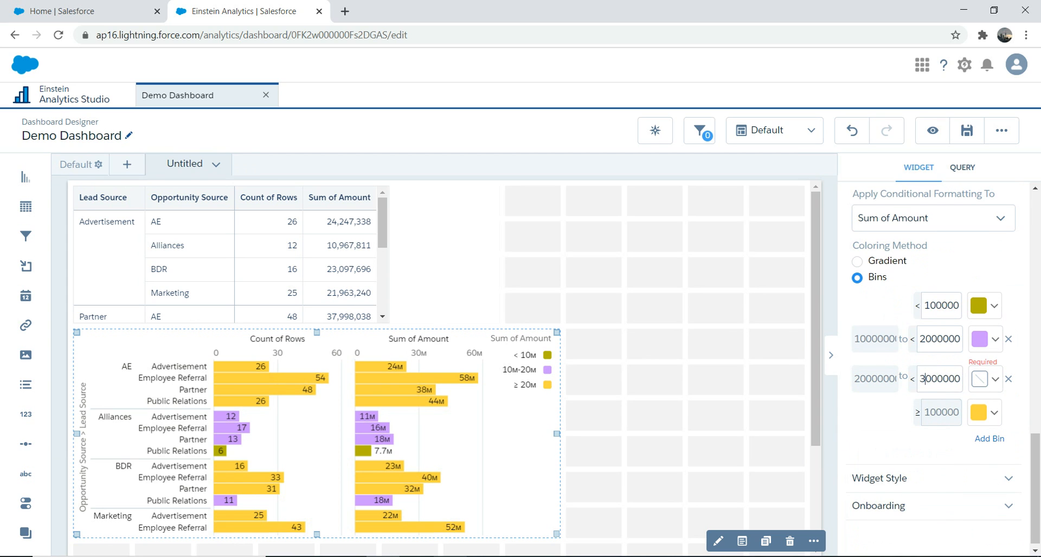
Color the 20000000 to 30000000 bin dark red
{"action": "left_click", "coordinate": [995, 379]}
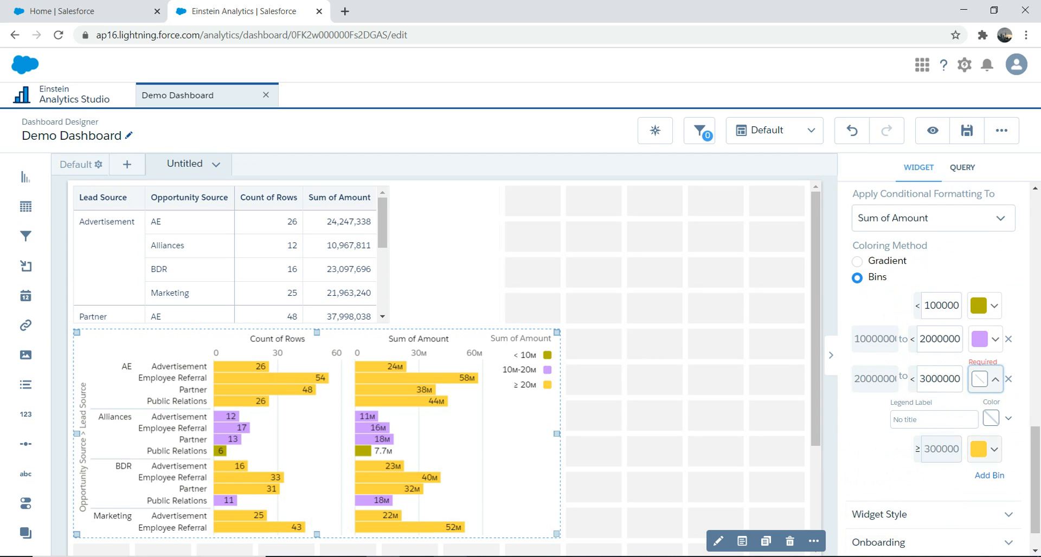
{"action": "left_click", "coordinate": [1008, 418]}
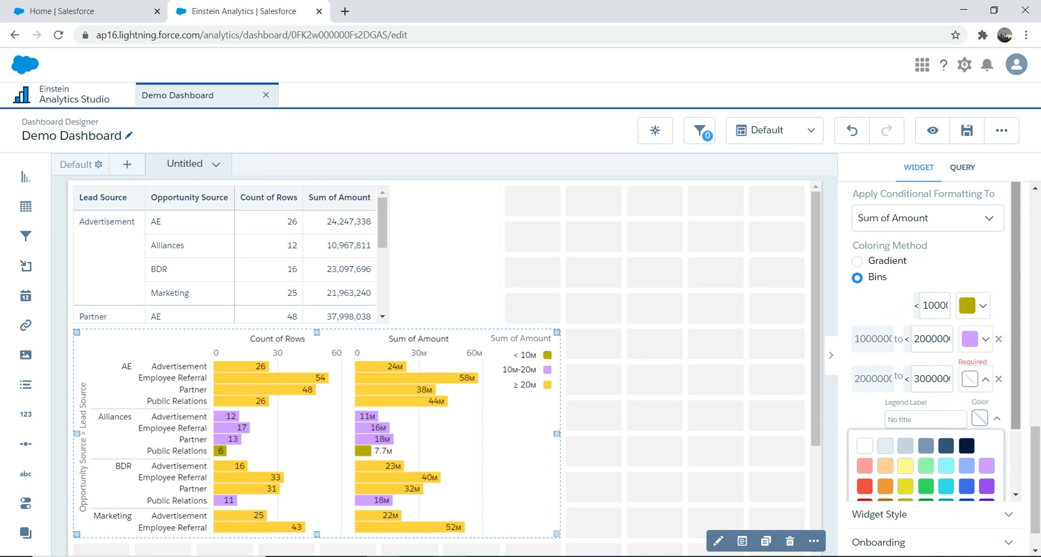
{"action": "scroll", "coordinate": [927, 341], "scroll_direction": "down", "scroll_amount": 2}
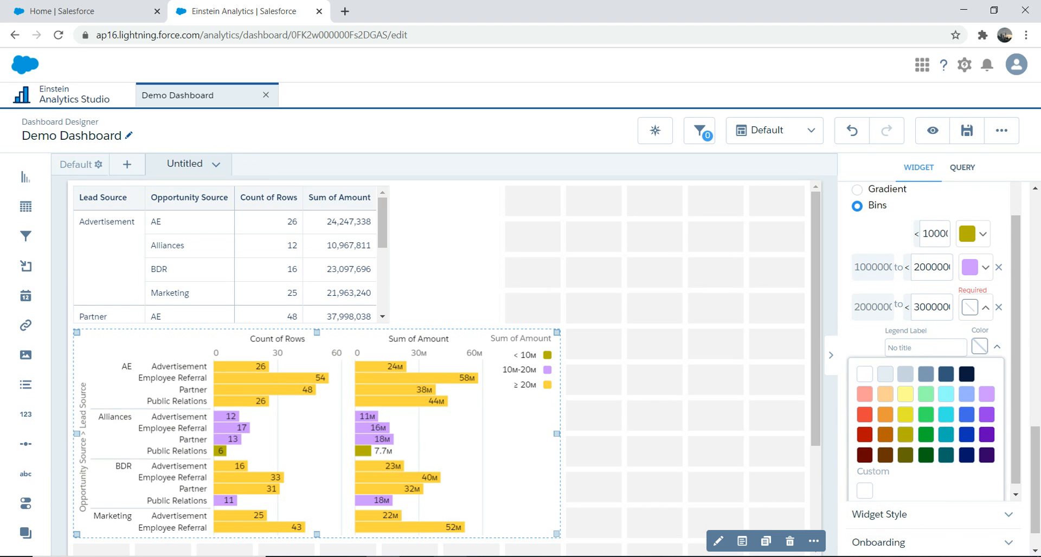
{"action": "left_click", "coordinate": [864, 455]}
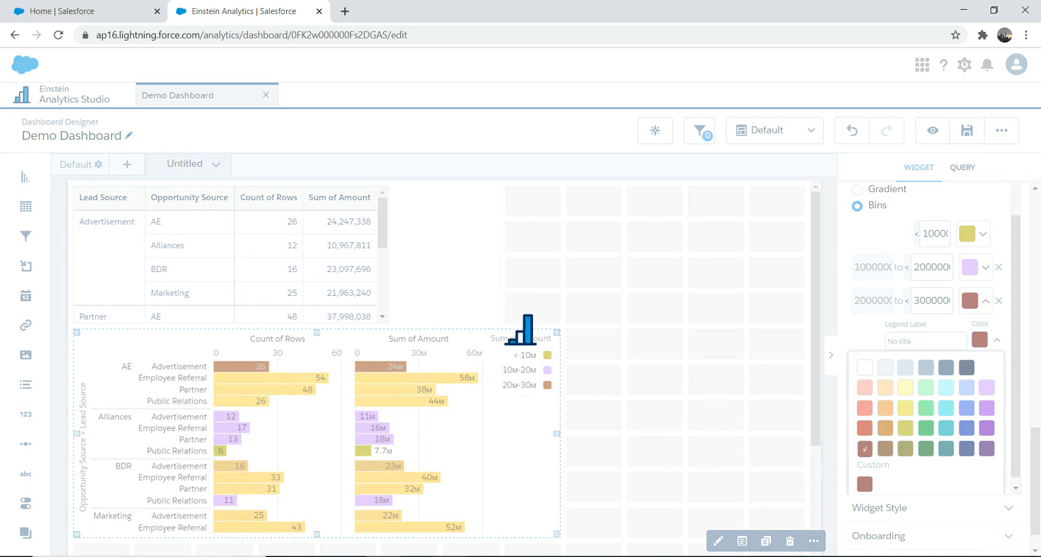
{"action": "mouse_move", "coordinate": [1035, 477]}
{"action": "left_mouse_down"}
{"action": "mouse_move", "coordinate": [1035, 380]}
{"action": "mouse_move", "coordinate": [1036, 490]}
{"action": "left_mouse_up"}
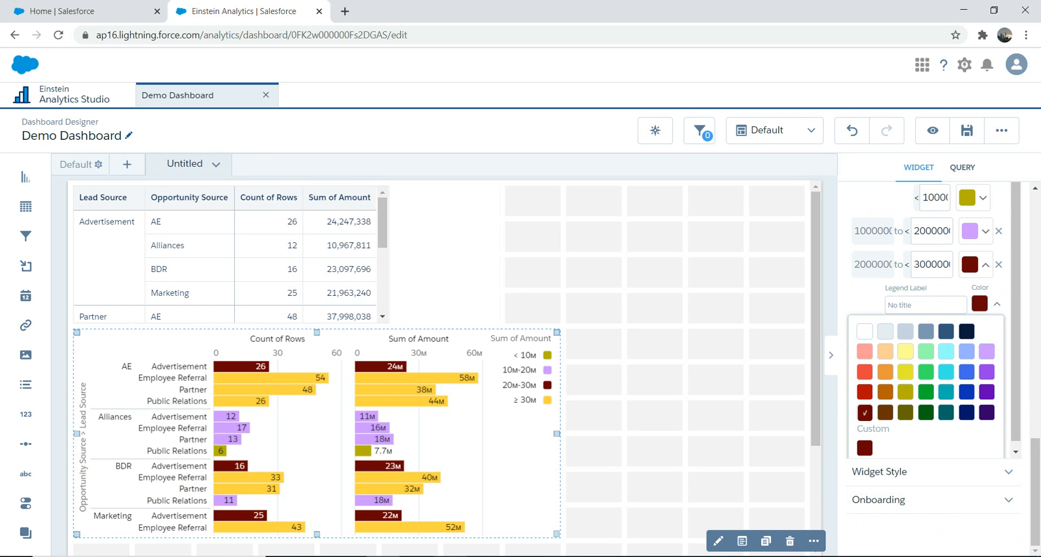
{"action": "left_click", "coordinate": [996, 305]}
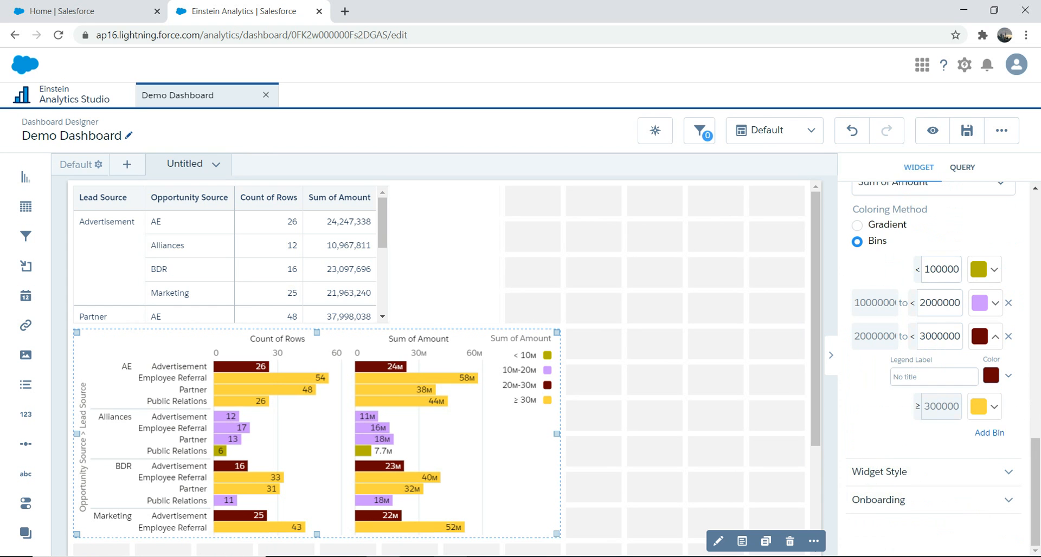
Change the color of the bin for values of 30000000 and above to bright orange-red
{"action": "left_click", "coordinate": [994, 407]}
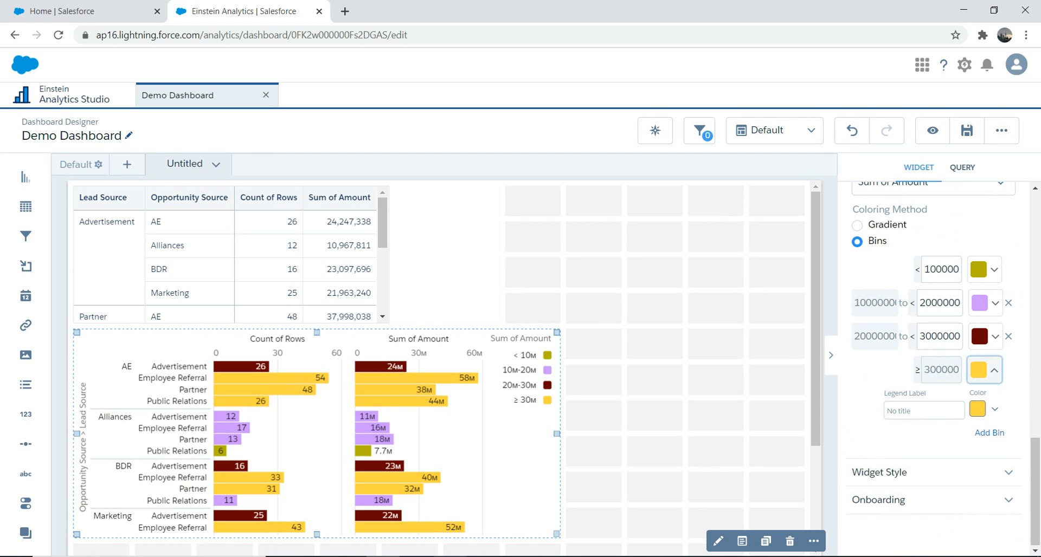
{"action": "left_click", "coordinate": [993, 370]}
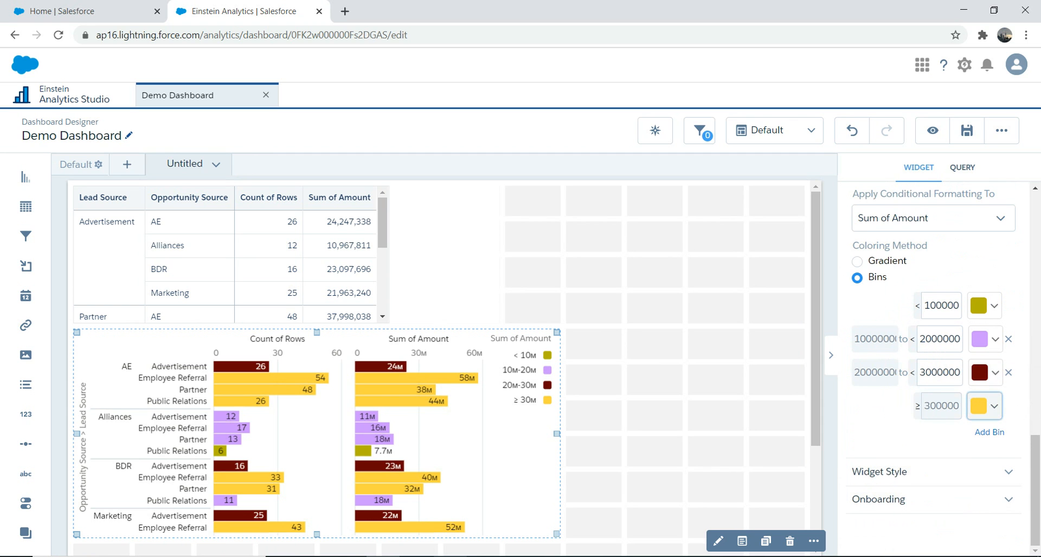
{"action": "left_click", "coordinate": [993, 407]}
{"action": "left_click", "coordinate": [994, 409]}
{"action": "left_click", "coordinate": [994, 409]}
{"action": "left_click_drag", "start_coordinate": [1016, 330], "coordinate": [1016, 410]}
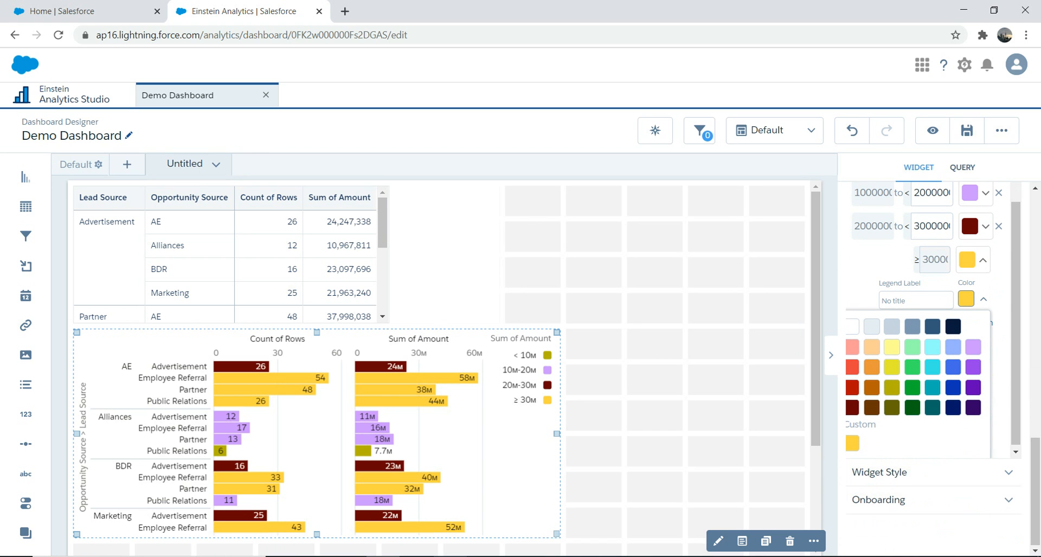
{"action": "left_click", "coordinate": [852, 368]}
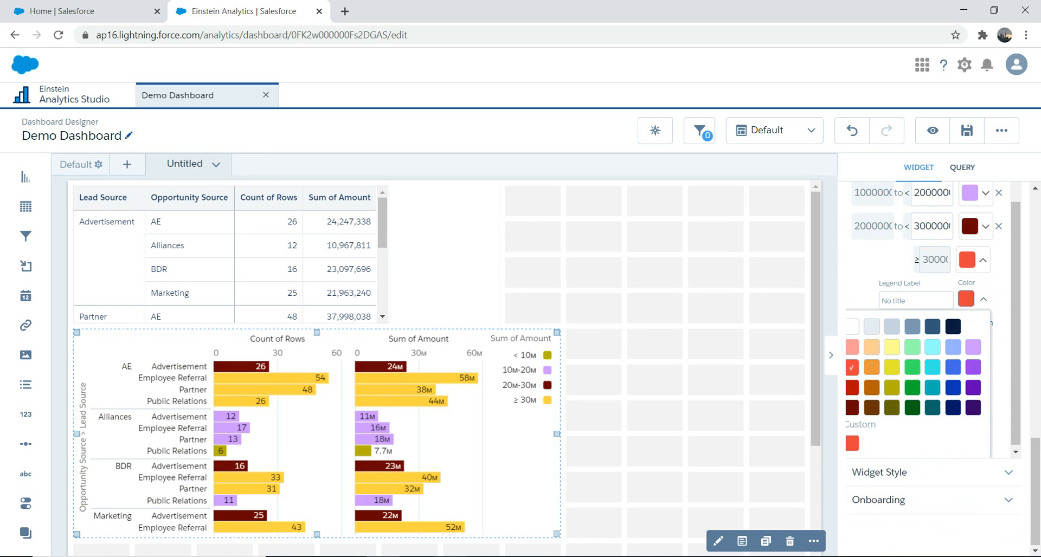
{"action": "left_click", "coordinate": [712, 381]}
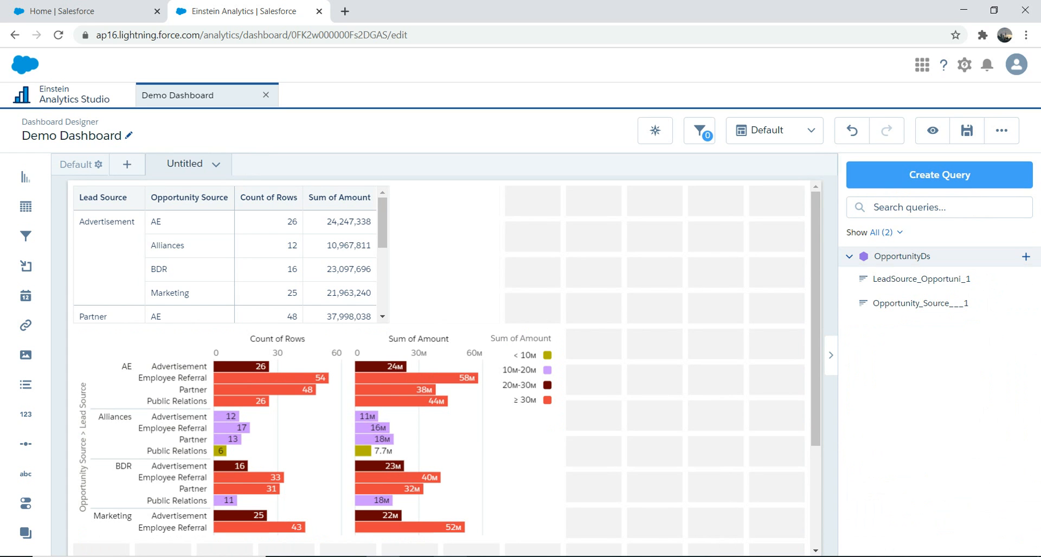
Save the dashboard under the name Demo Dashboard and preview it
{"action": "left_click", "coordinate": [966, 130]}
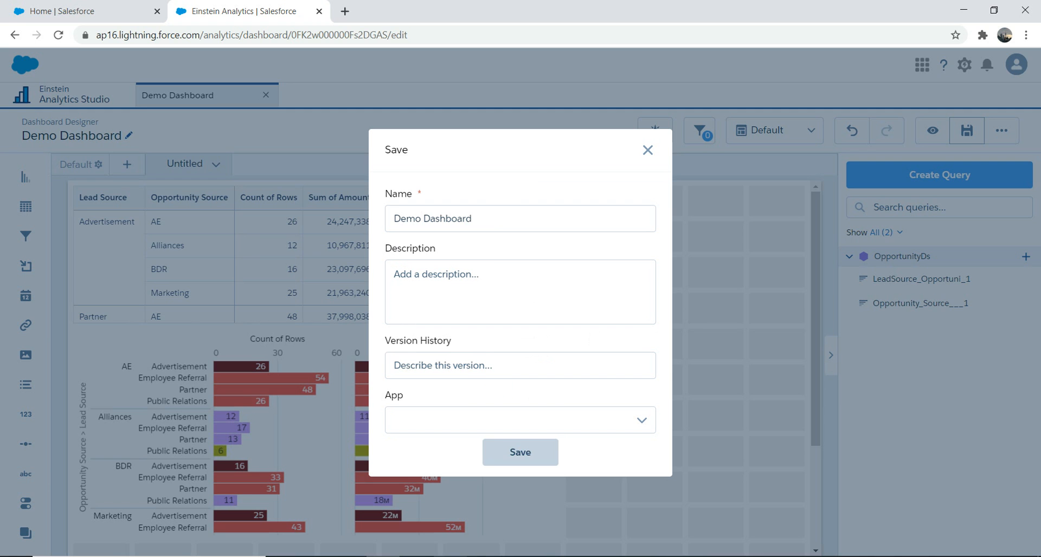
{"action": "left_click", "coordinate": [521, 453]}
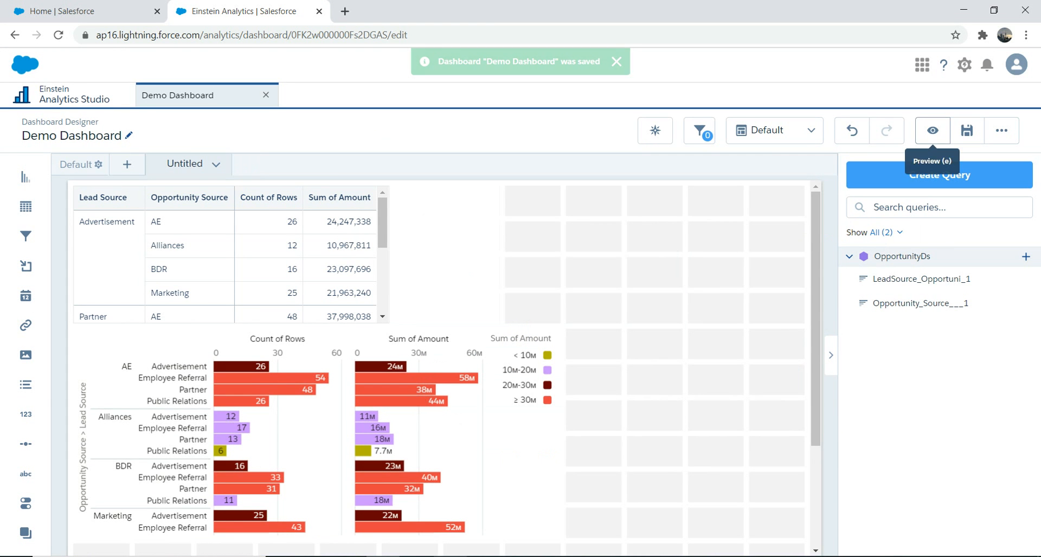
{"action": "left_click", "coordinate": [932, 131]}
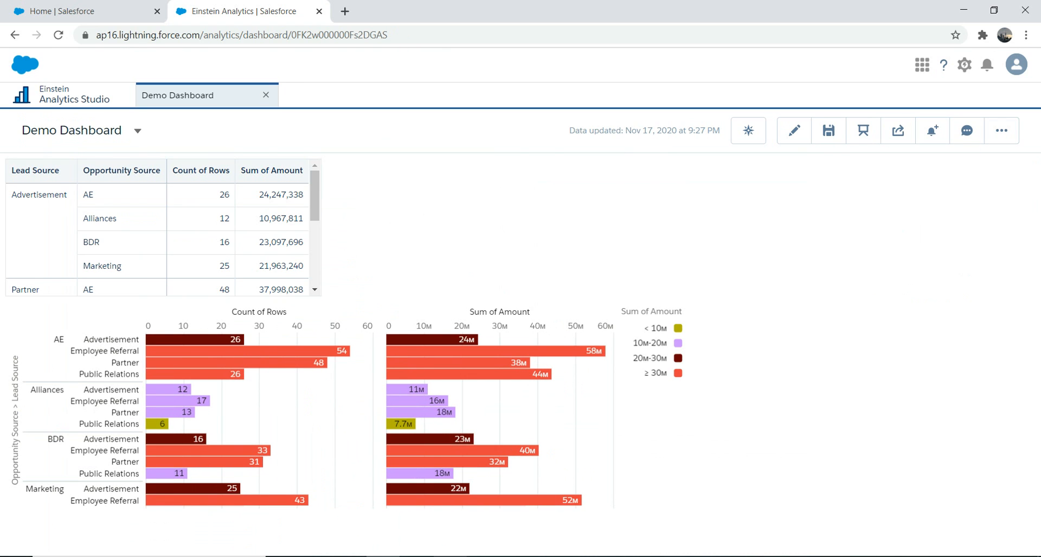